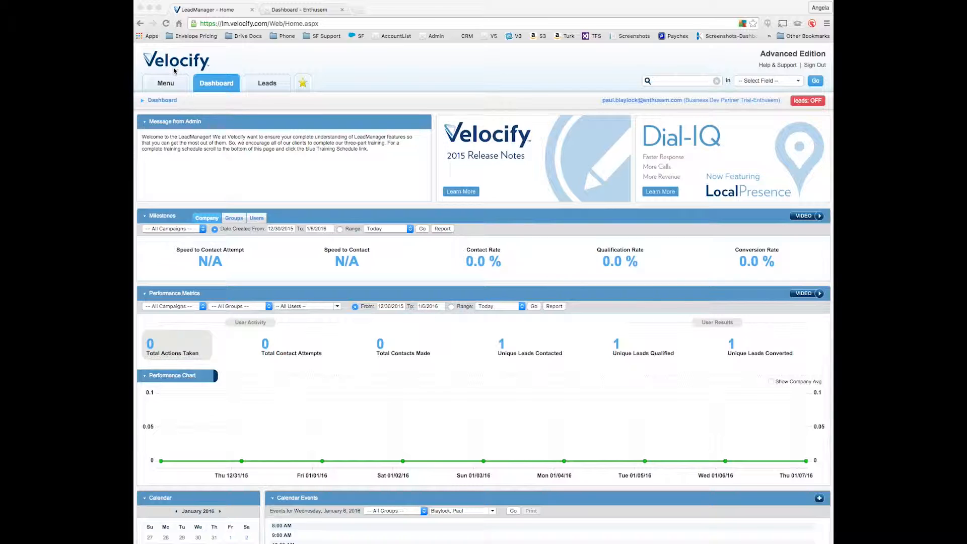
Step: Go to Manage Status under Administration in Velocify LeadManager's main menu
left_click(172, 86)
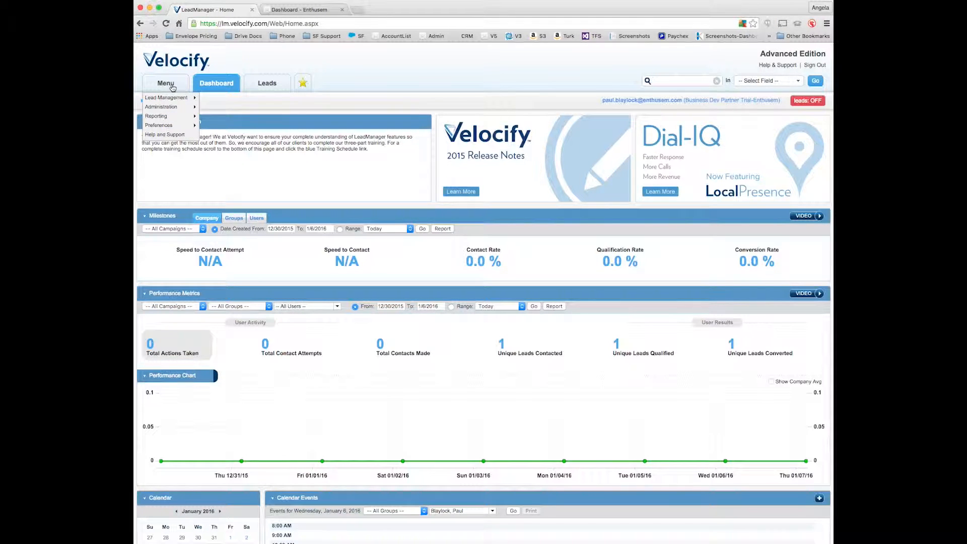
mouse_move(176, 108)
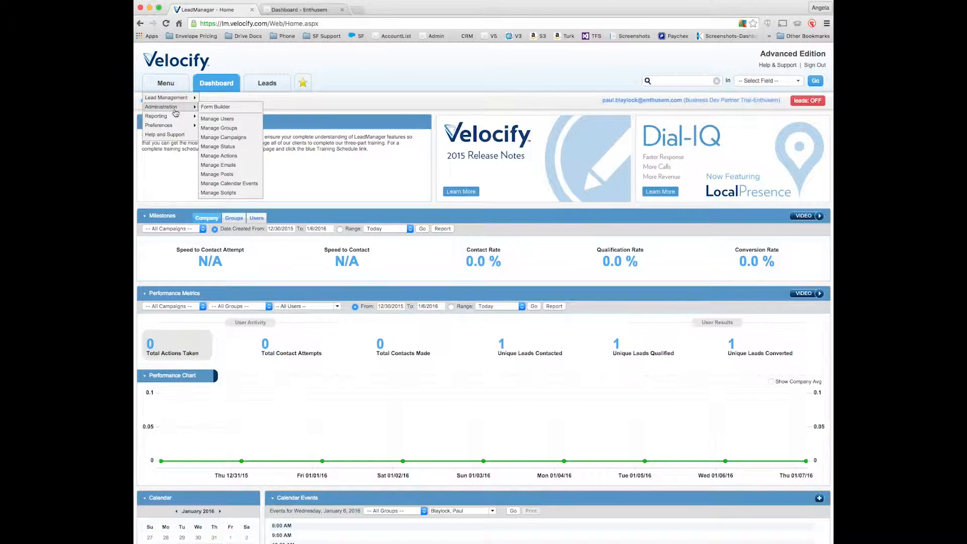
left_click(224, 147)
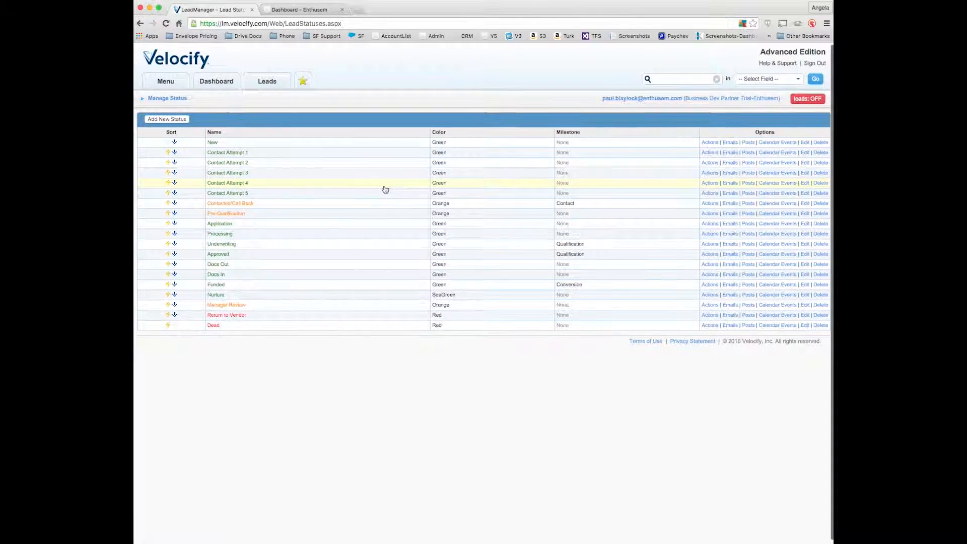
Step: Add a new lead status titled 'Enthusem Sent'
left_click(168, 121)
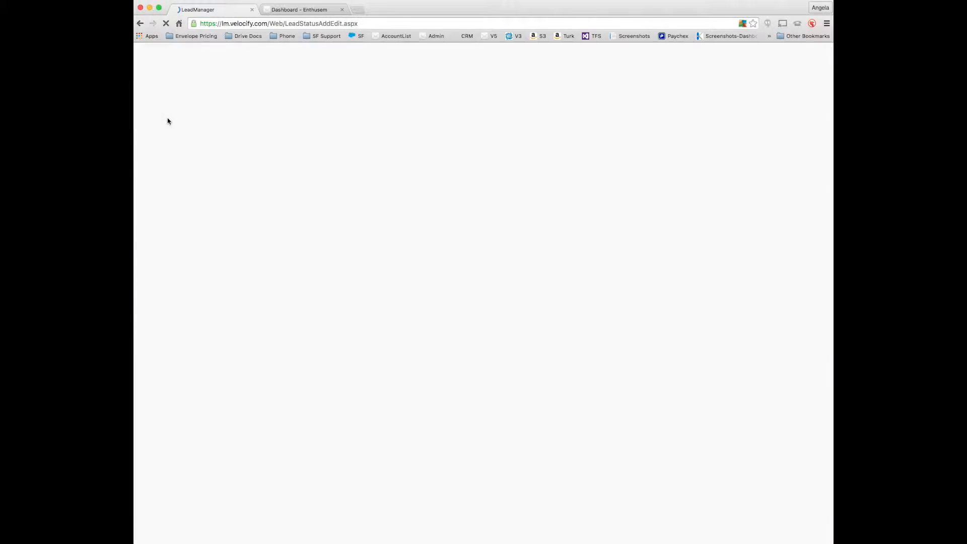
left_click(261, 131)
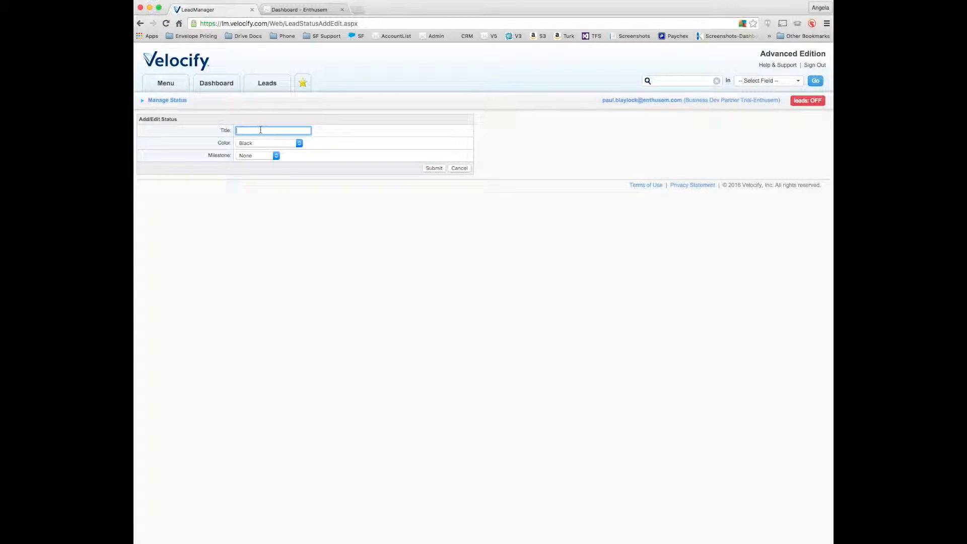
type("Enthusem")
key("Down")
key("Down")
key("Return")
left_click(438, 168)
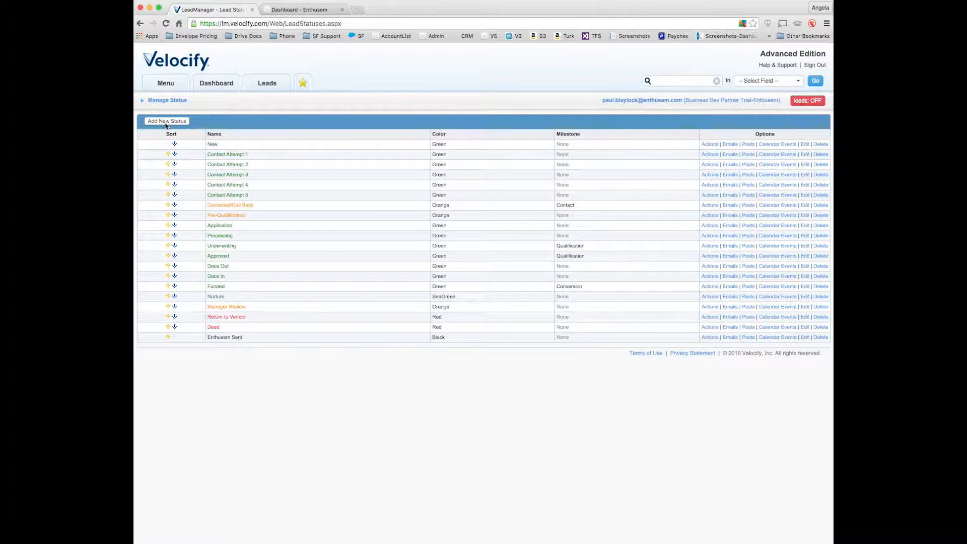
Step: Add a second lead status 'Responded to Enthusem' coloured red
left_click(162, 122)
left_click(246, 130)
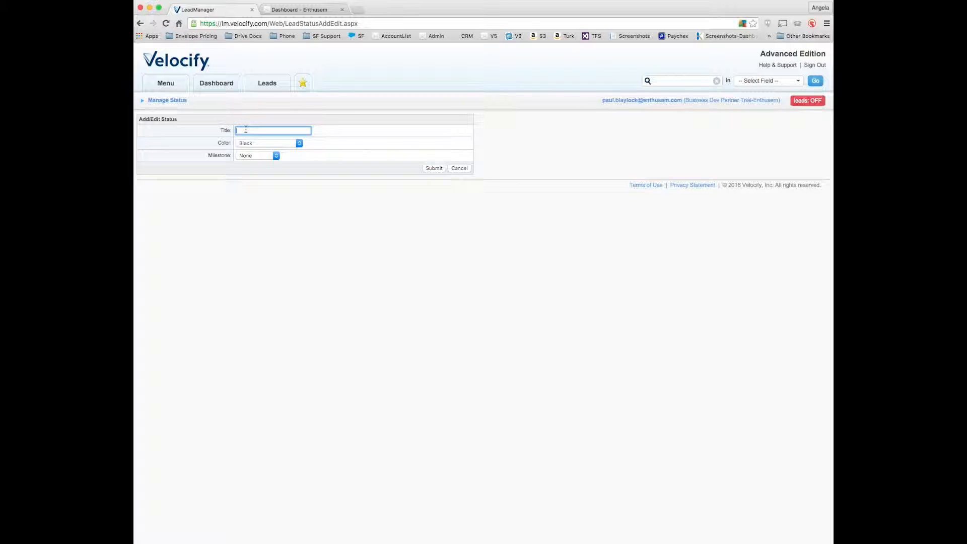
type("Res")
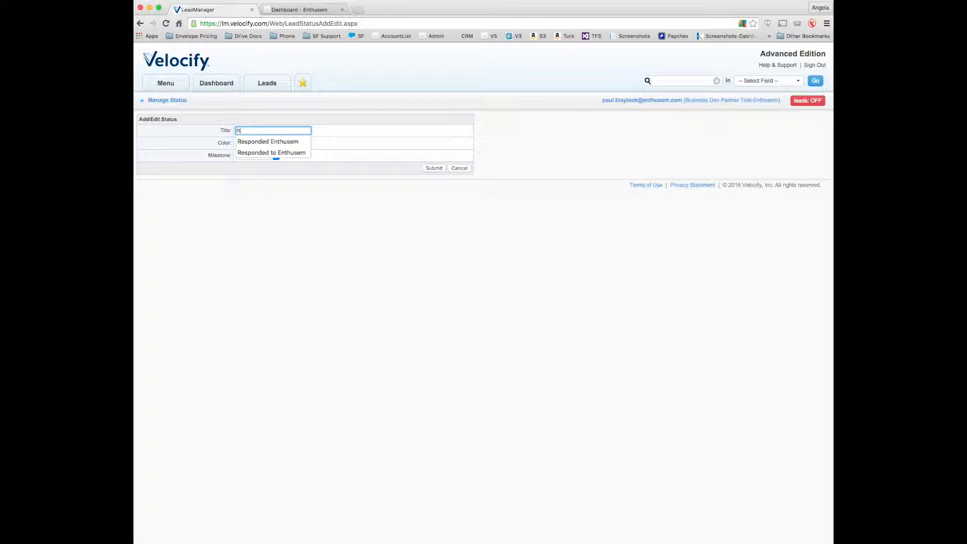
key("Down")
key("Down")
key("Tab")
left_click(301, 145)
left_click(285, 172)
left_click(434, 168)
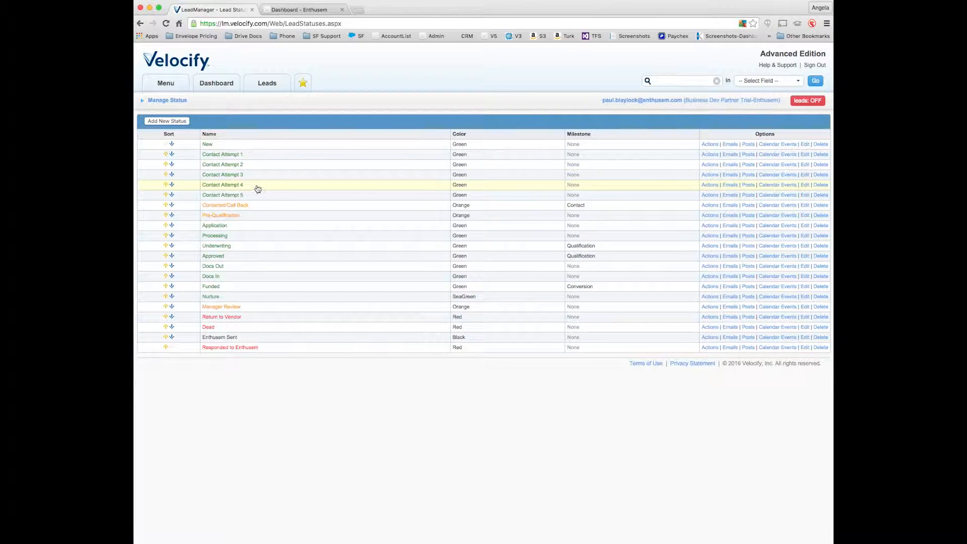
Step: In Enthusem, open the Velocify row's settings from the avatar menu's Integrations page
left_click(281, 11)
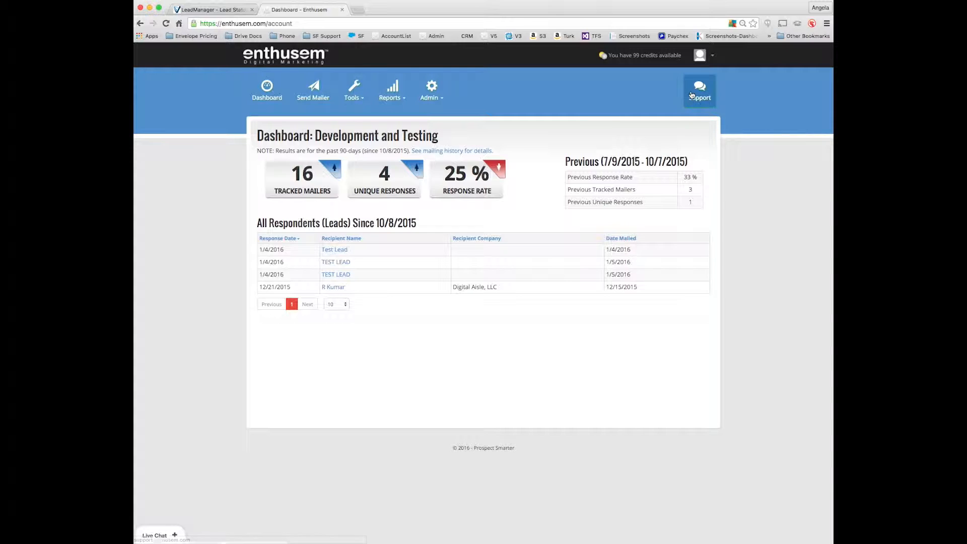
left_click(709, 64)
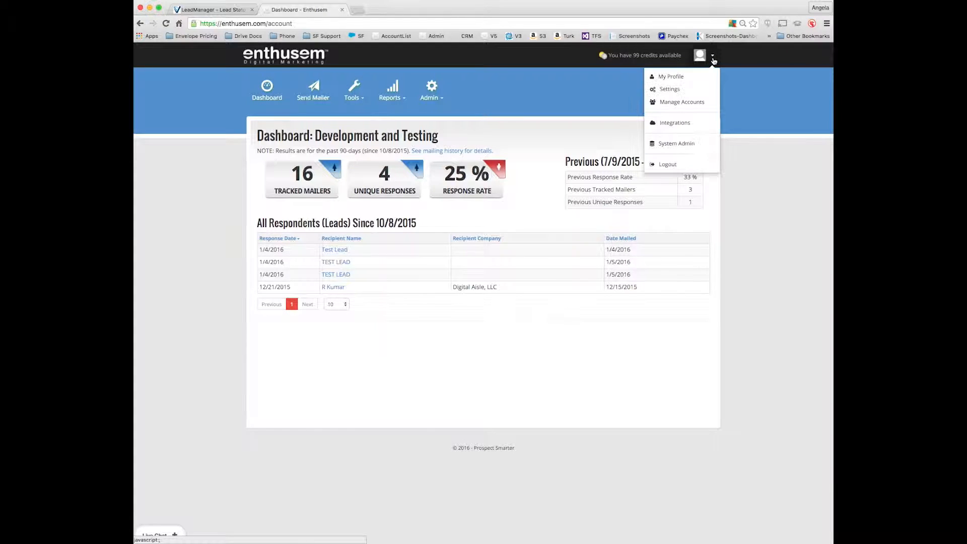
left_click(678, 126)
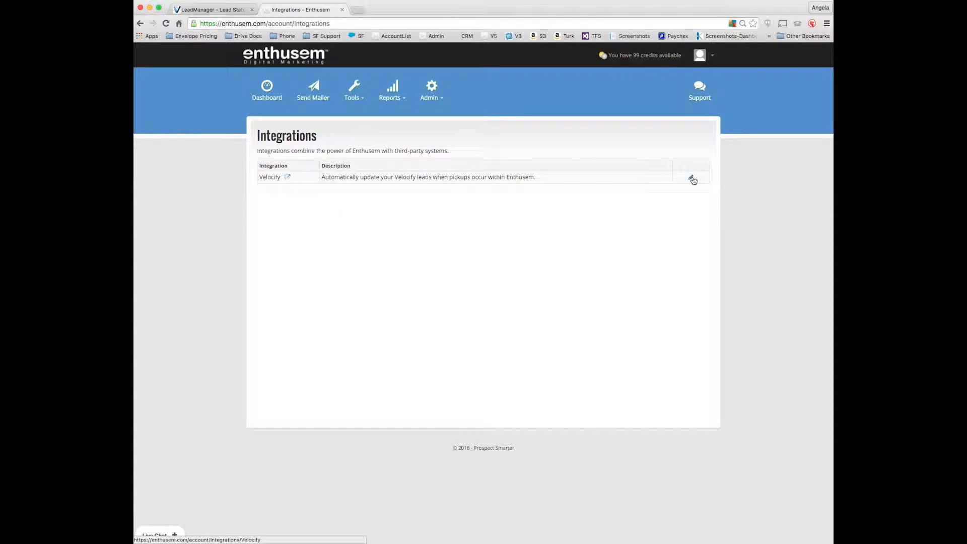
left_click(691, 179)
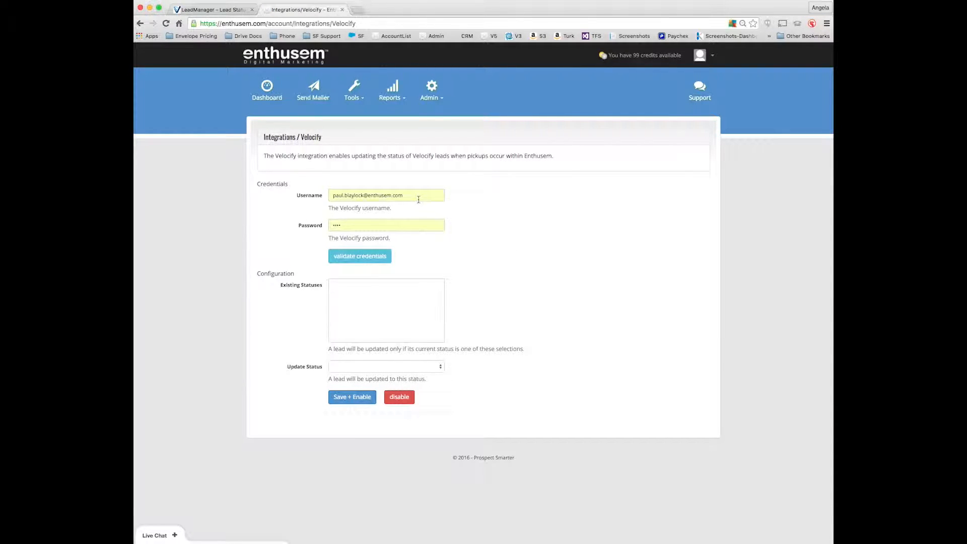
Step: Validate the Velocify credentials and review the loaded Existing Statuses list
left_click(357, 257)
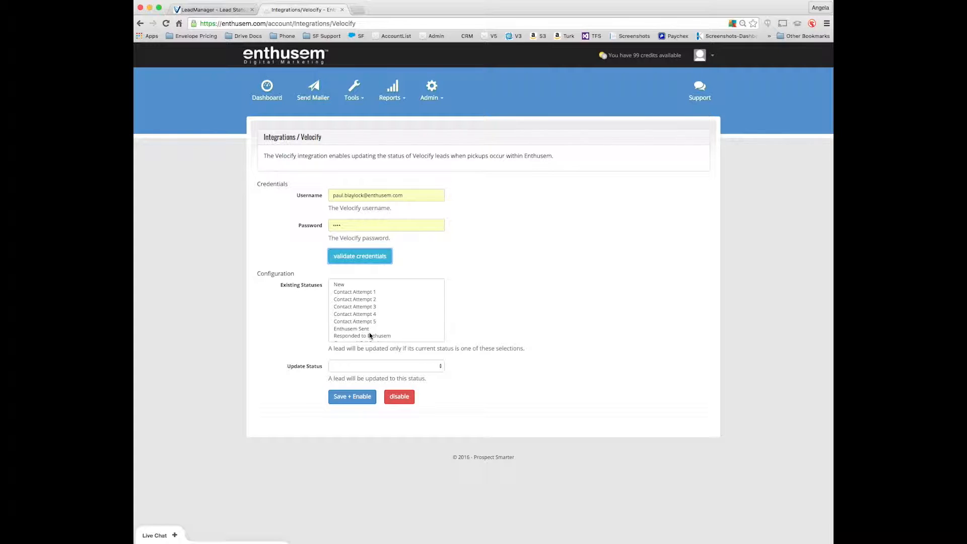
scroll(348, 289, "down", 1)
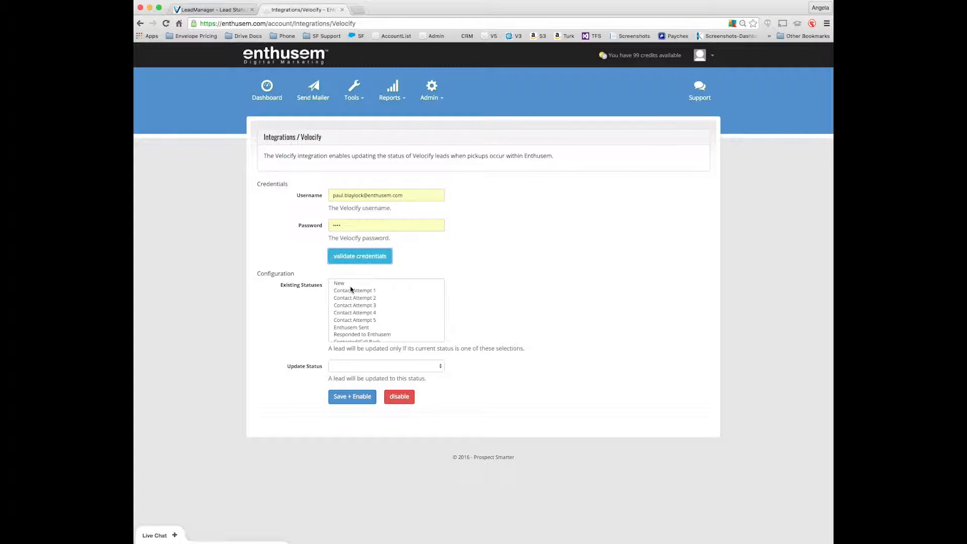
scroll(347, 292, "down", 3)
scroll(348, 294, "down", 3)
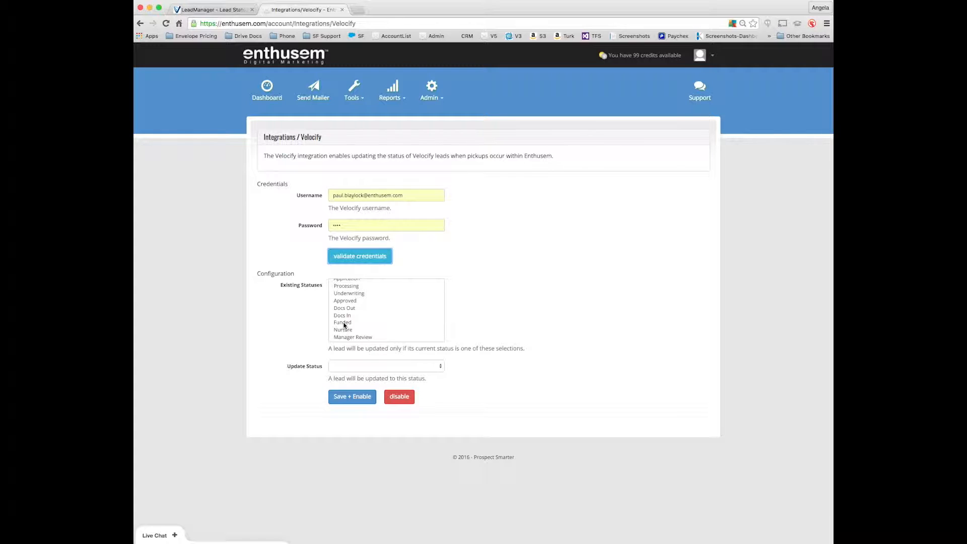
scroll(363, 316, "up", 5)
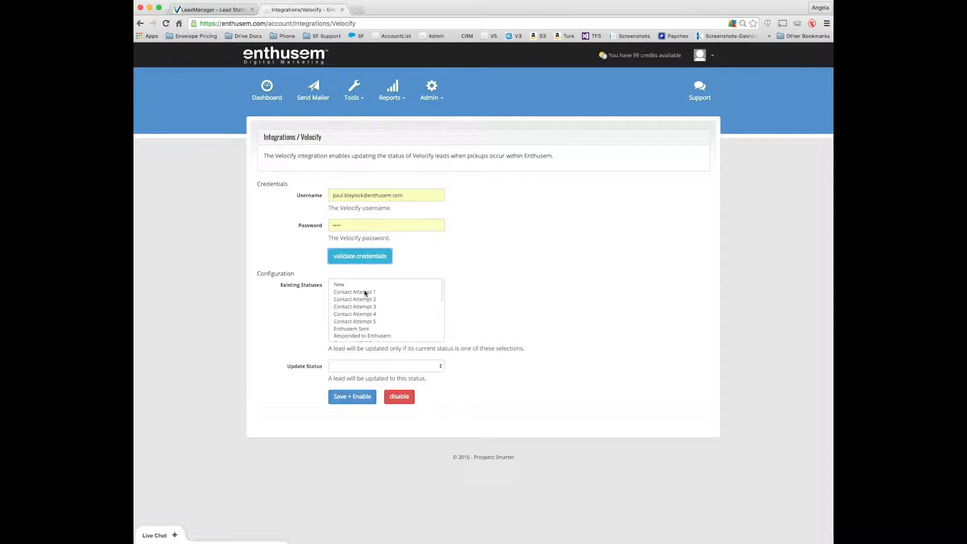
Step: Select New through Contact Attempt 5, Enthusem Sent and Nurture, updating them to Responded to Enthusem
left_click(356, 285)
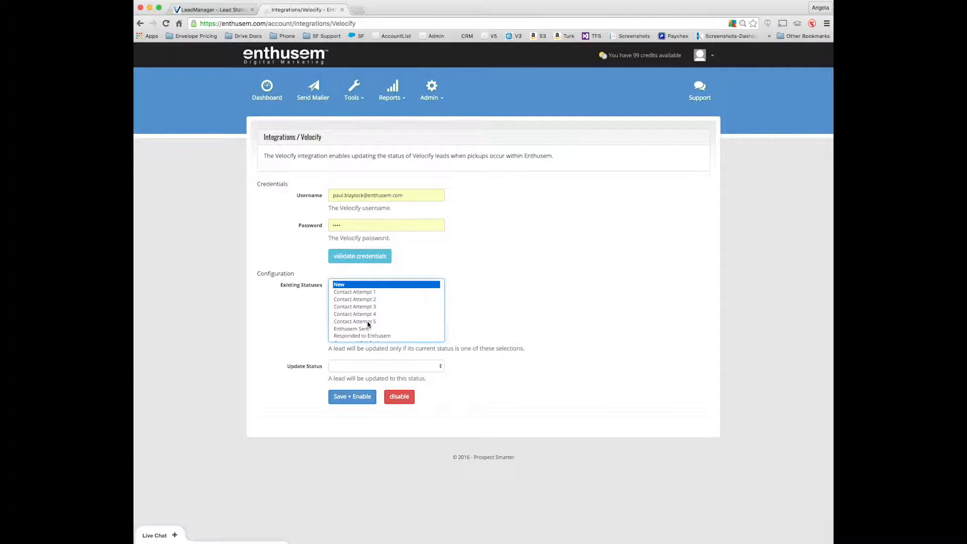
left_click(369, 324, "shift")
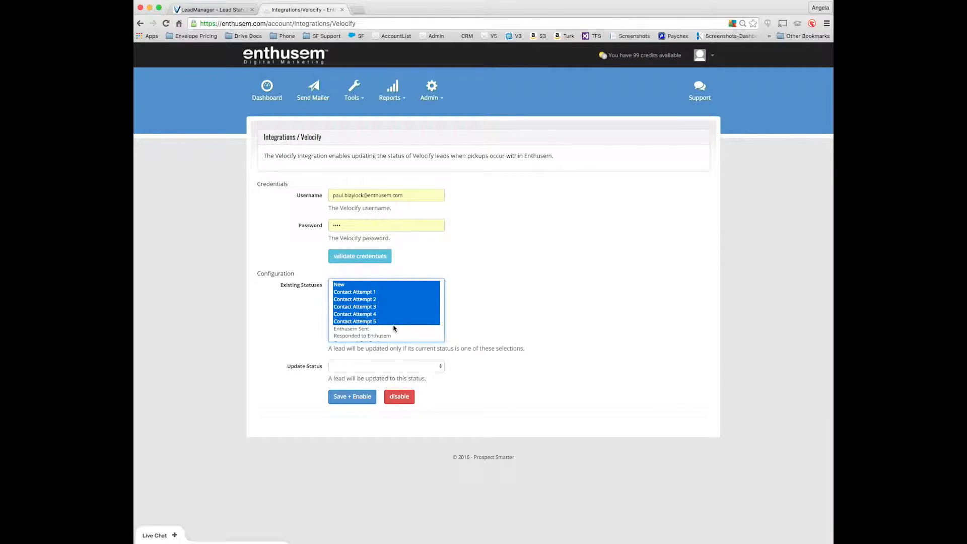
scroll(395, 329, "down", 2)
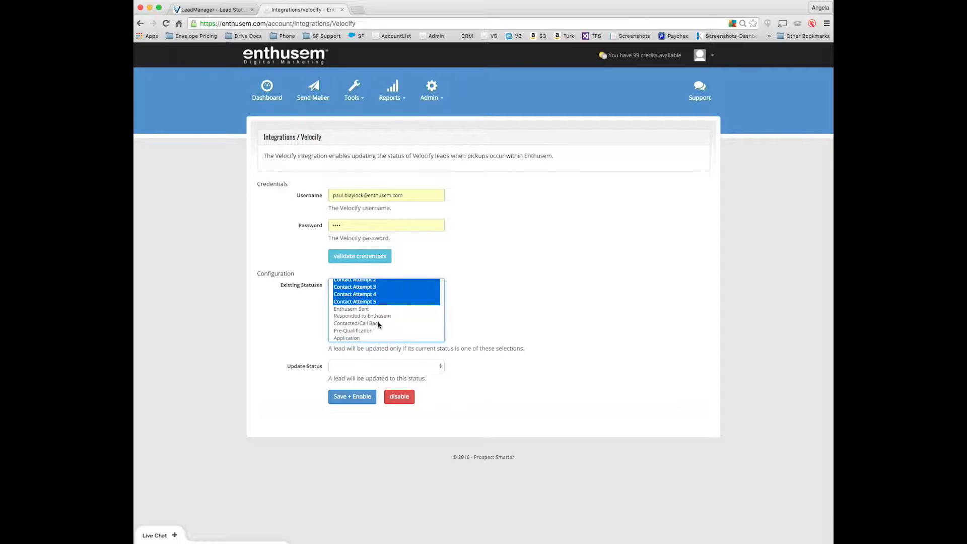
left_click(370, 310, "shift")
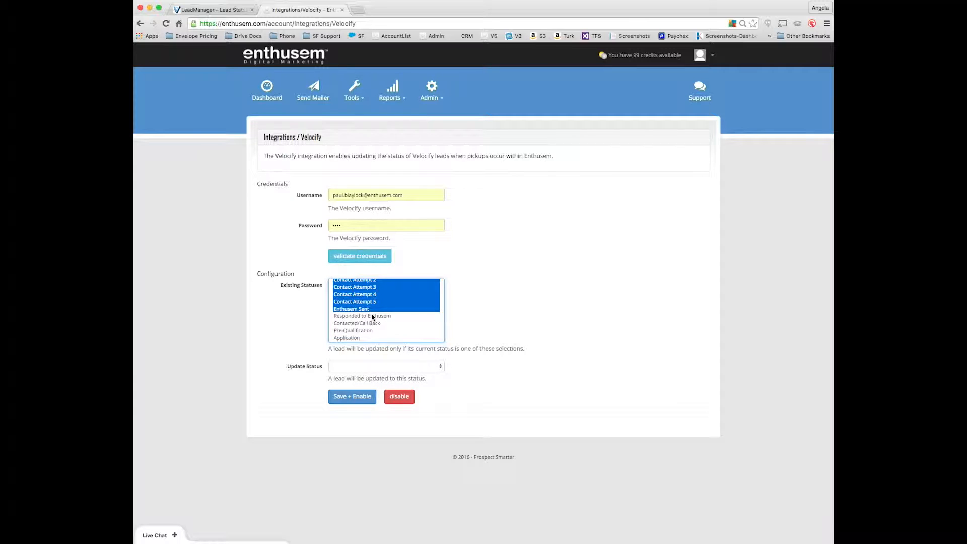
scroll(372, 316, "down", 1)
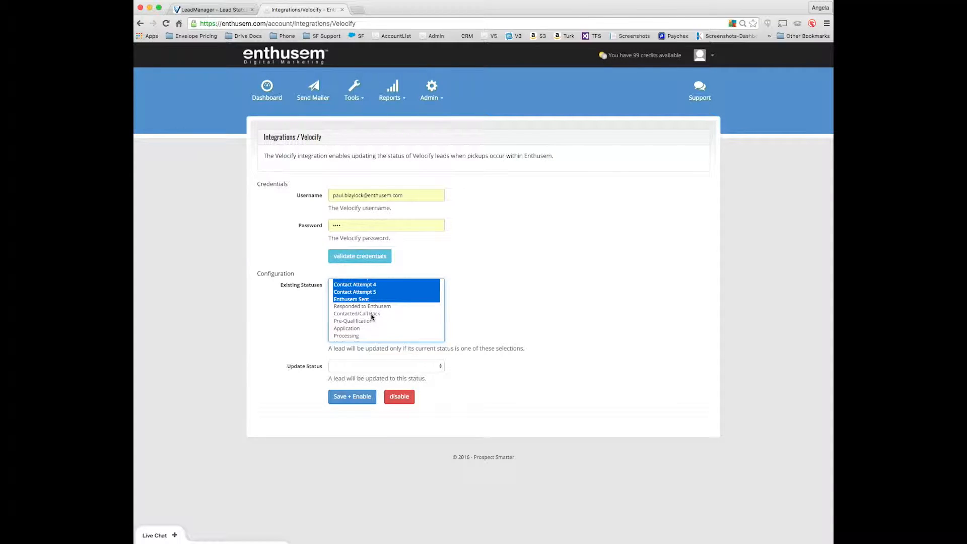
scroll(372, 316, "down", 5)
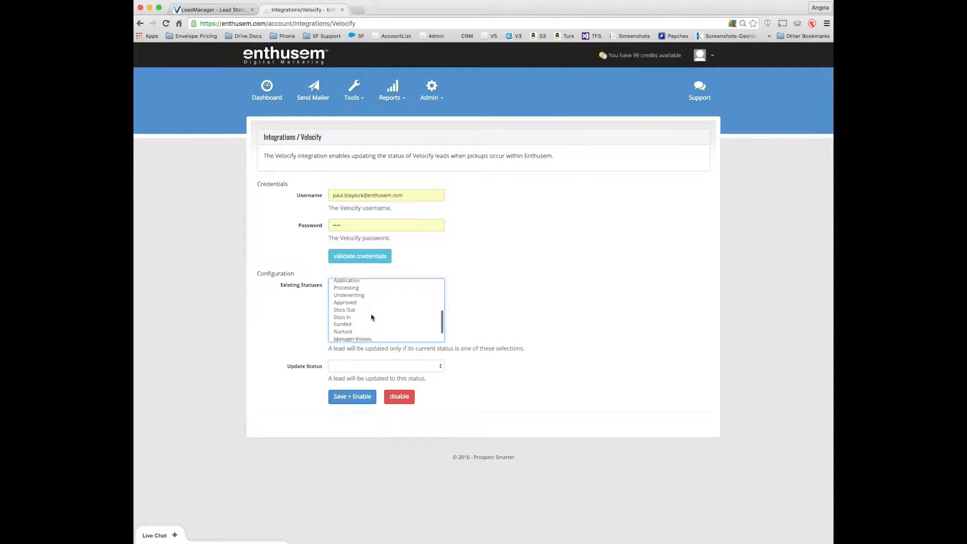
left_click(353, 327)
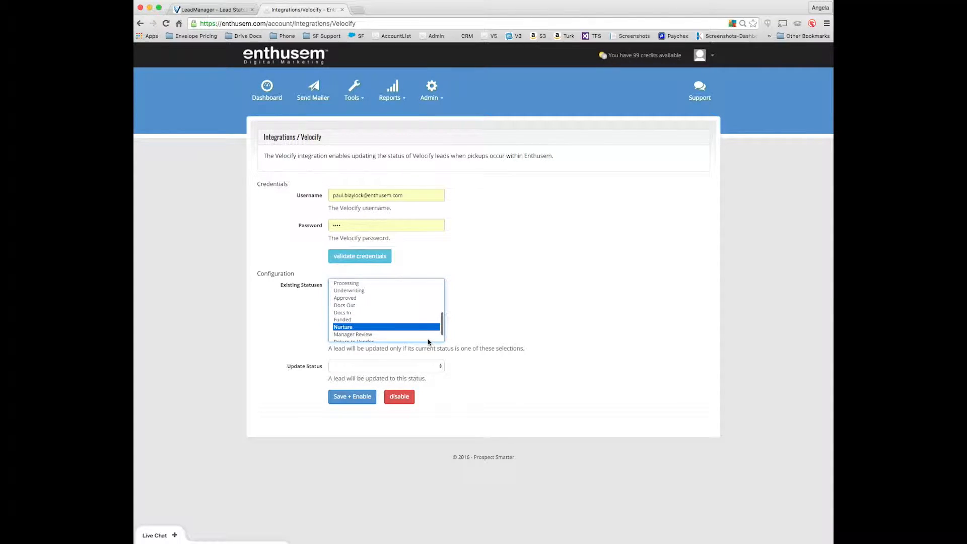
left_click(388, 367)
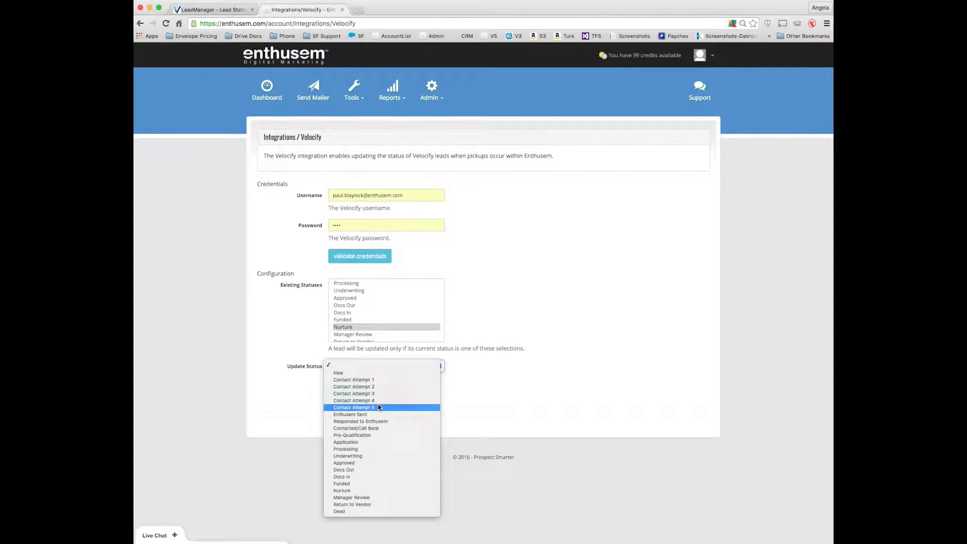
left_click(373, 422)
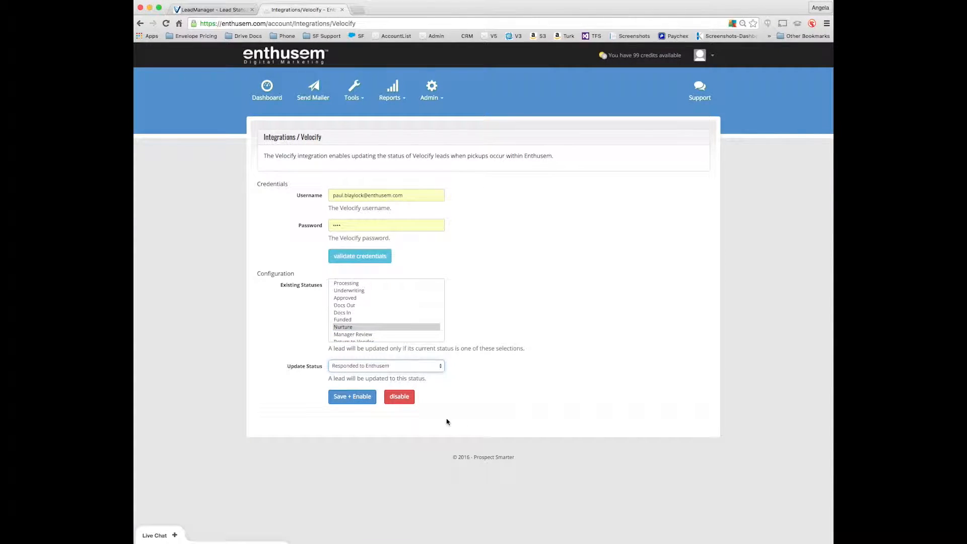
Step: Save and enable the Velocify integration settings
left_click(353, 398)
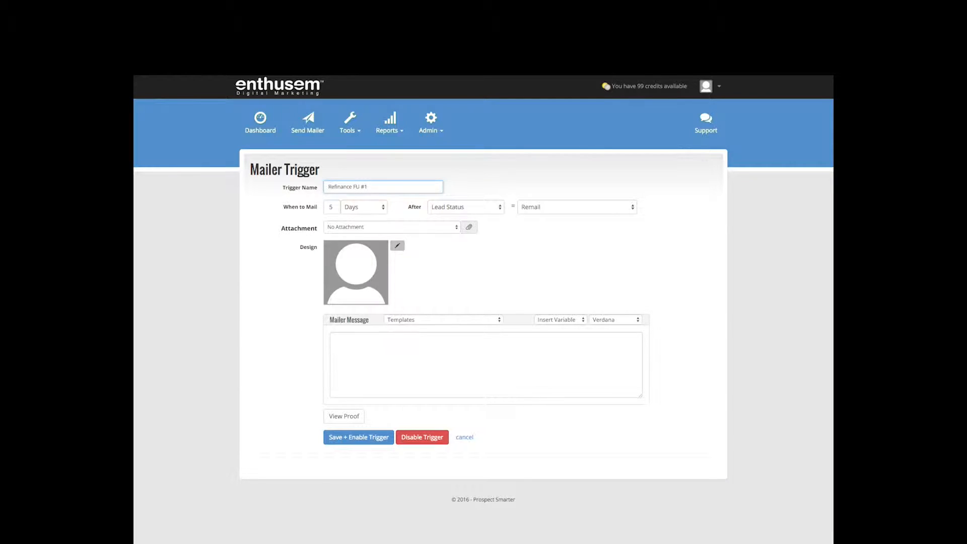
Step: Change the mailing delay to 1 day, attach Sample Video, and bring up the design image chooser
double_click(329, 206)
type("1")
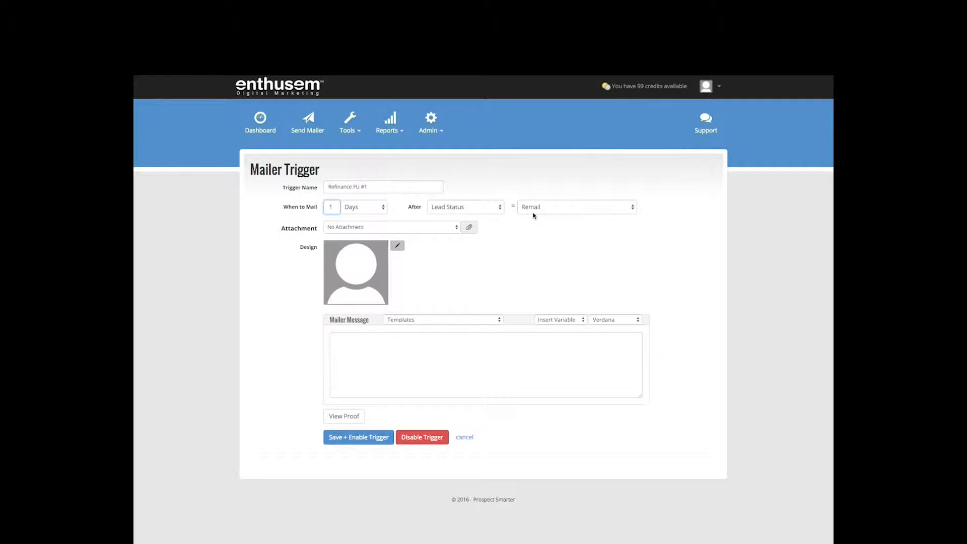
left_click(431, 227)
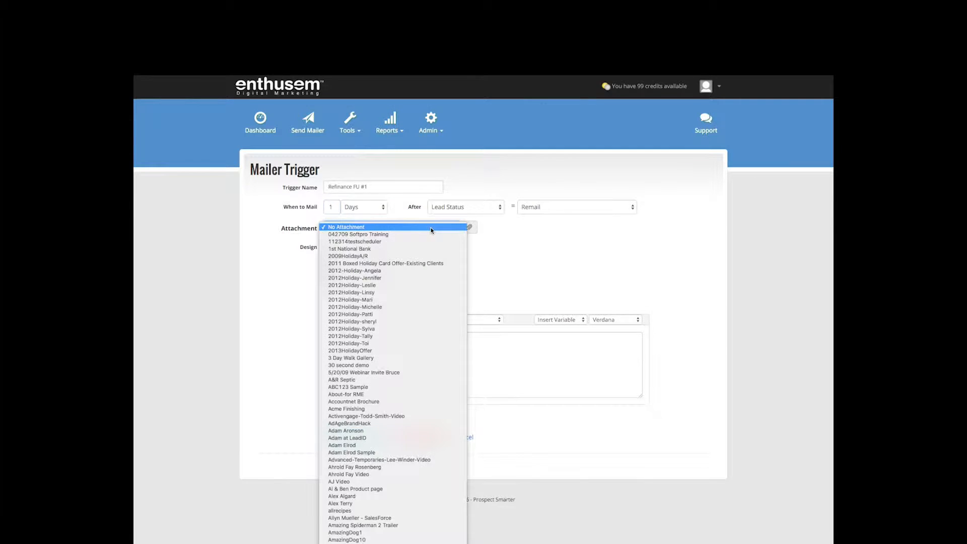
scroll(431, 231, "down", 10)
left_click(431, 231)
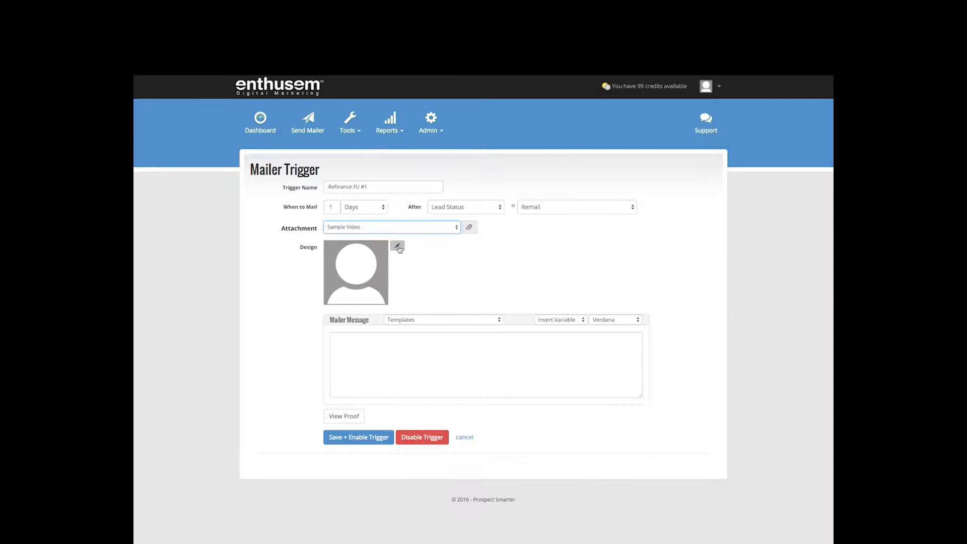
left_click(398, 247)
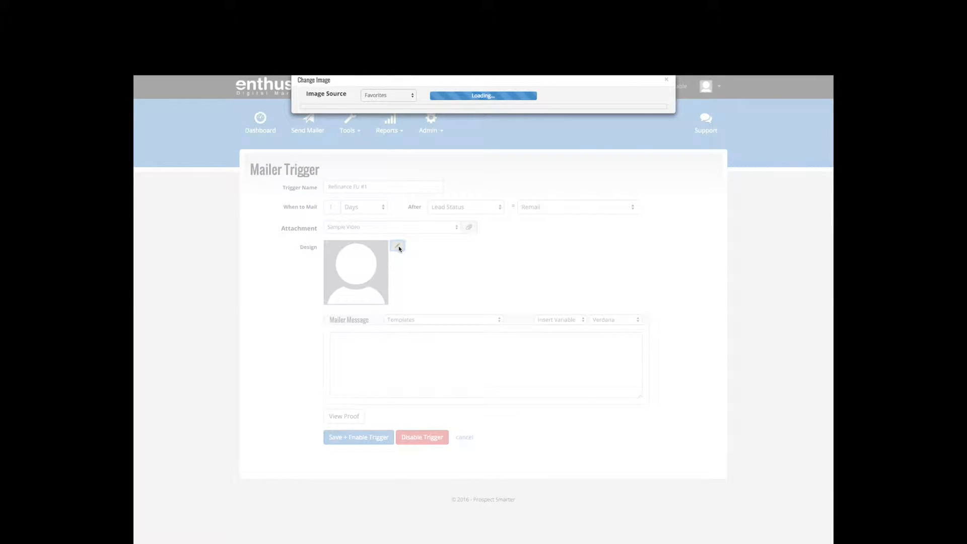
Step: Upload the Paid in Full image and save it as the mailer design
left_click(398, 96)
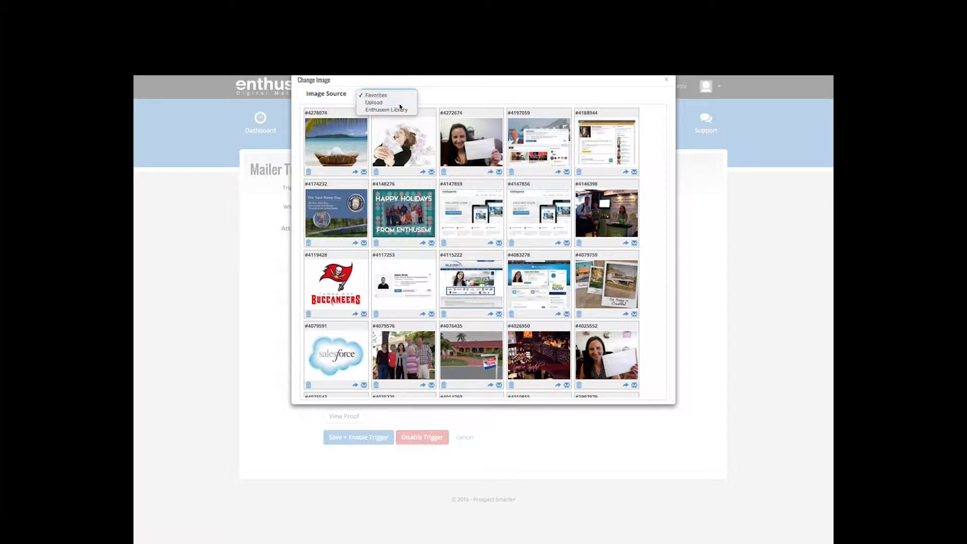
left_click(392, 103)
left_click(318, 122)
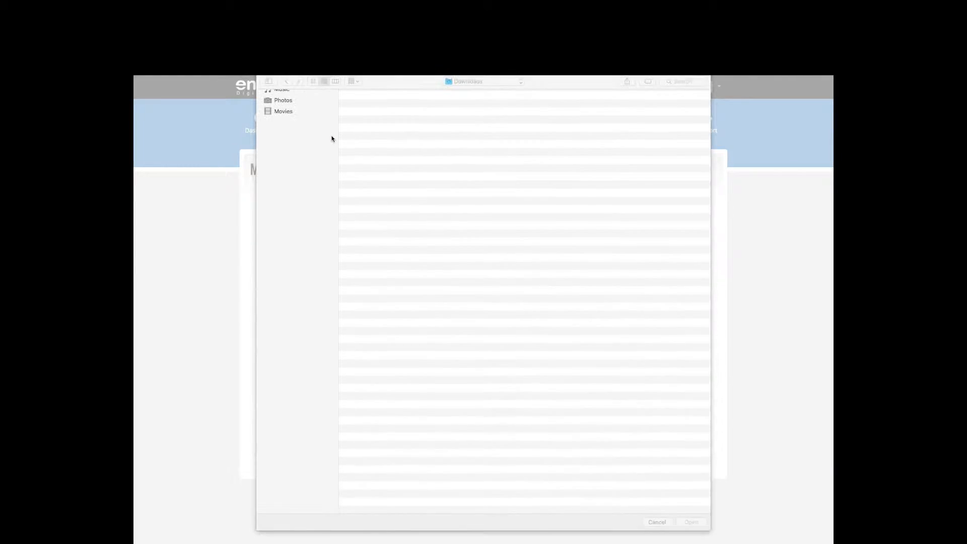
double_click(377, 120)
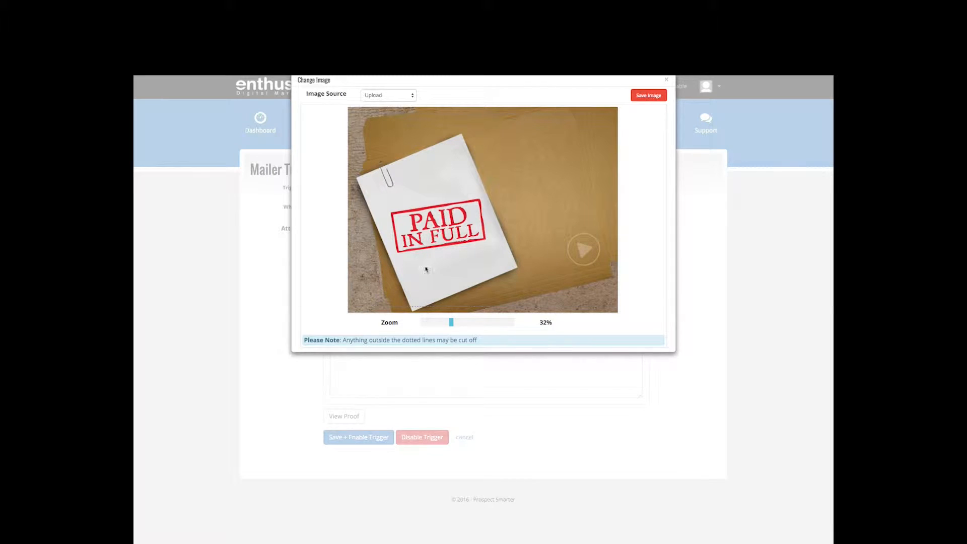
left_click(648, 97)
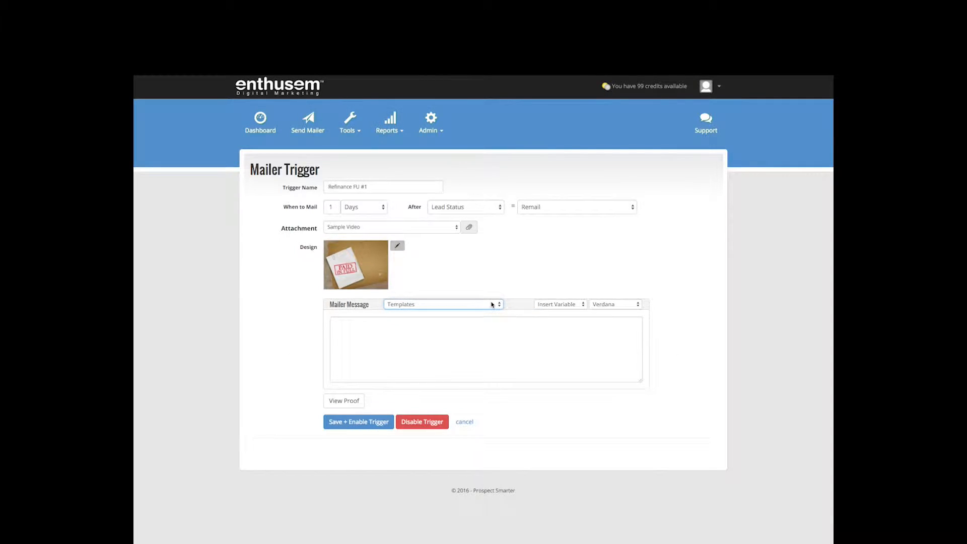
Step: Use the ~Benefit2-Refinance-Debt message template, then save and enable the trigger
left_click(493, 305)
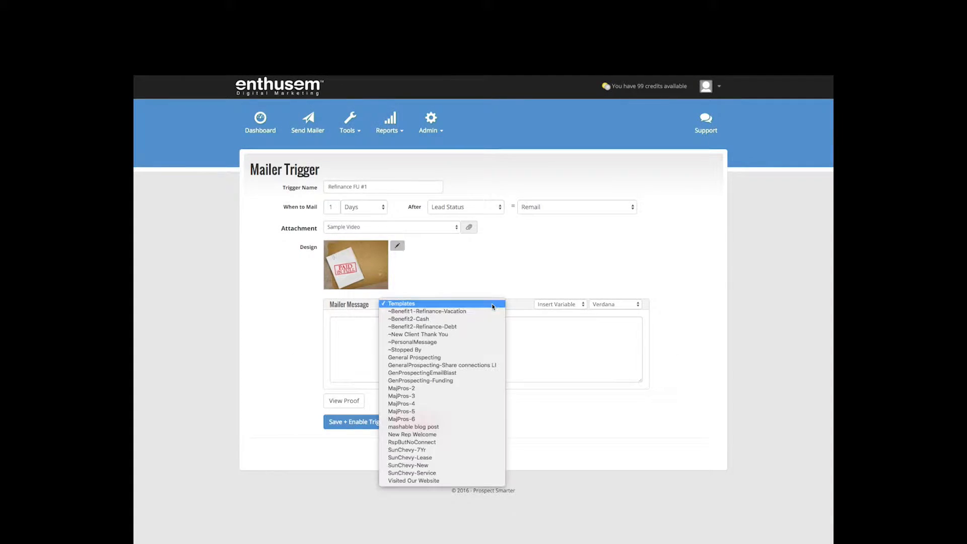
left_click(464, 328)
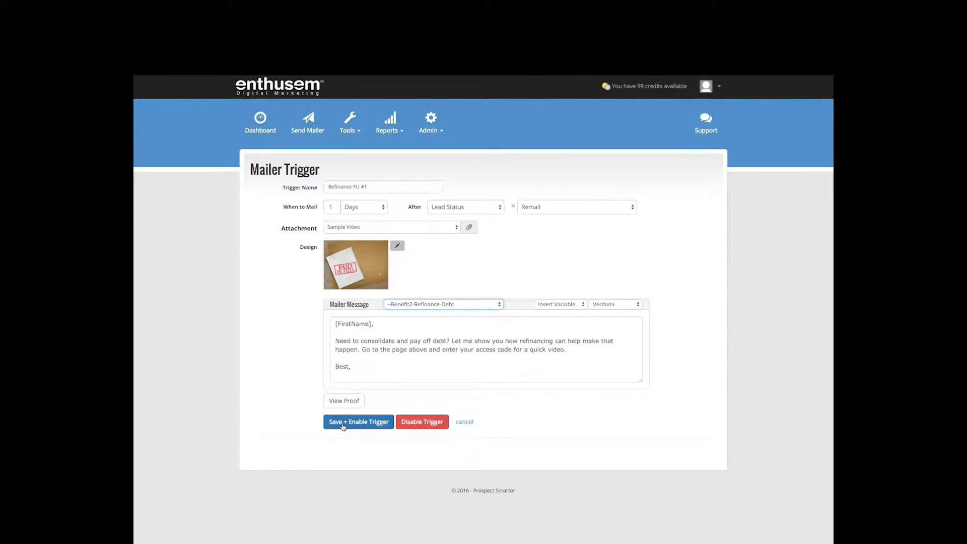
left_click(342, 422)
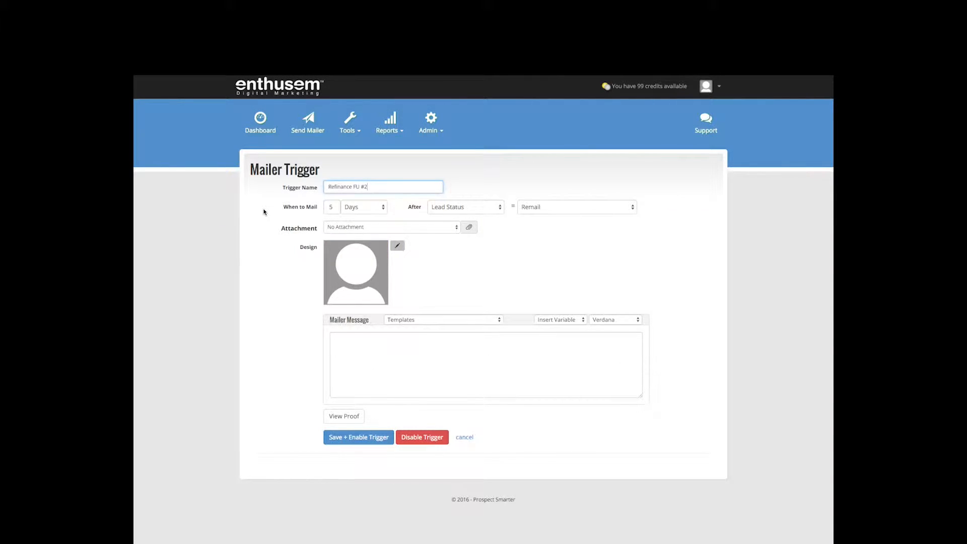
Step: Set the mailing delay to 30 days and attach Sample Video
left_click(336, 206)
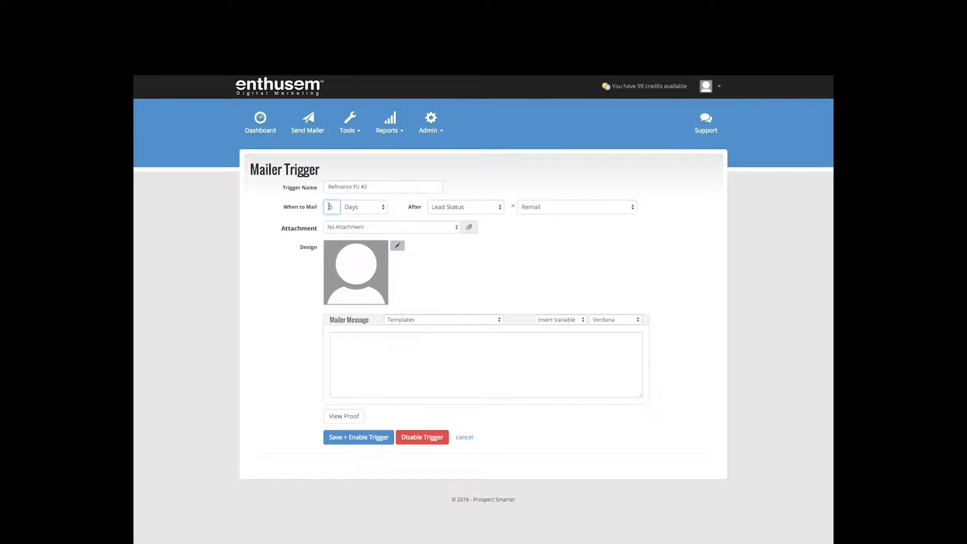
type("30")
left_click(454, 229)
scroll(452, 229, "down", 15)
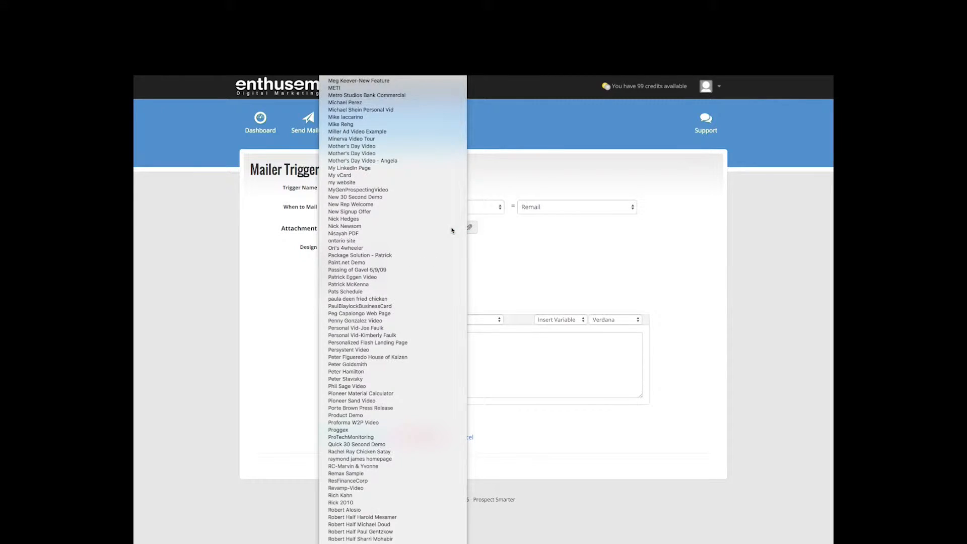
key("Escape")
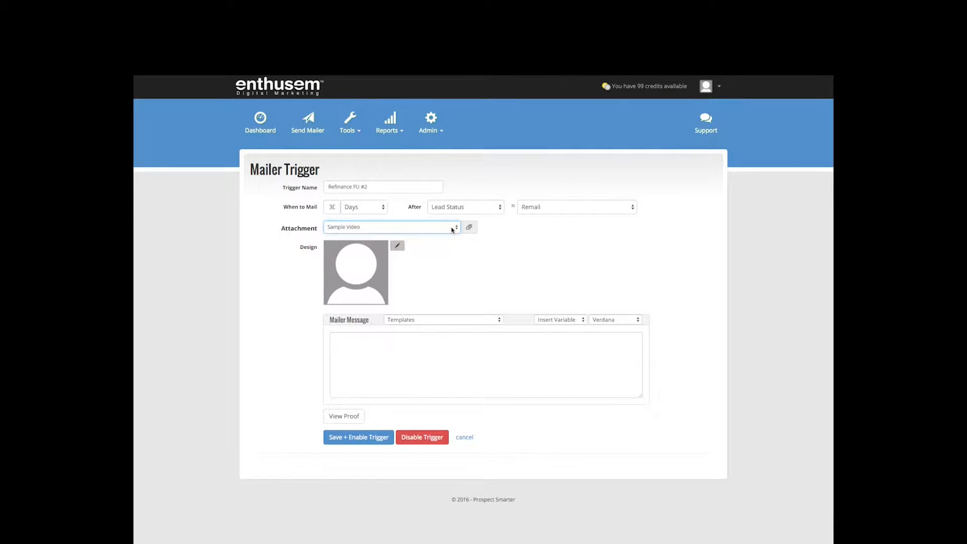
Step: Use the beach design and ~Benefit1-Refinance-Vacation message, then save and enable Refinance FU #2
left_click(398, 247)
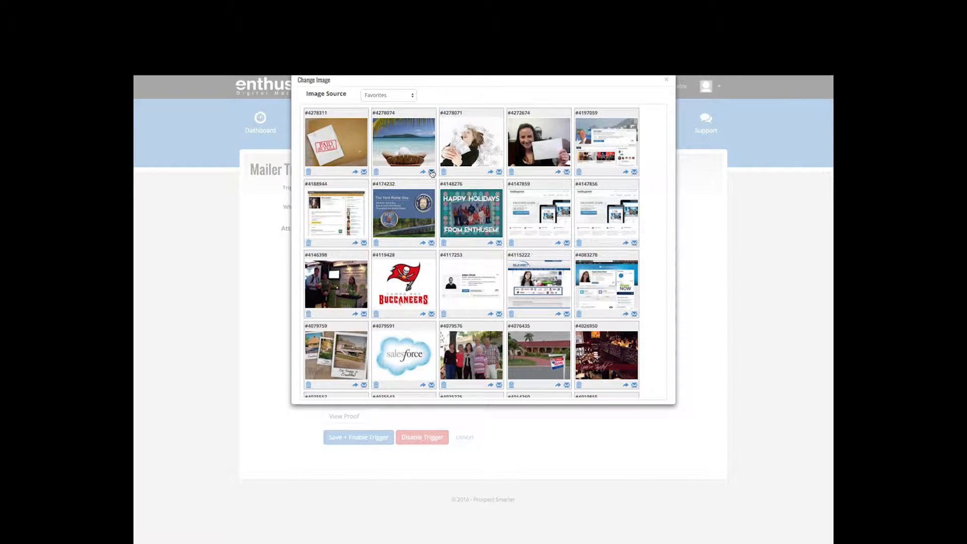
left_click(431, 173)
left_click(449, 304)
left_click(445, 317)
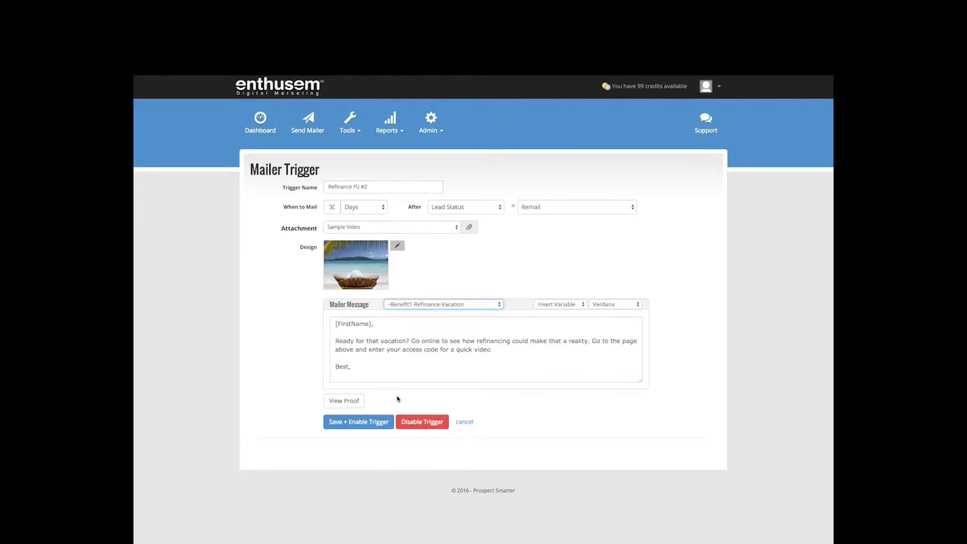
left_click(360, 422)
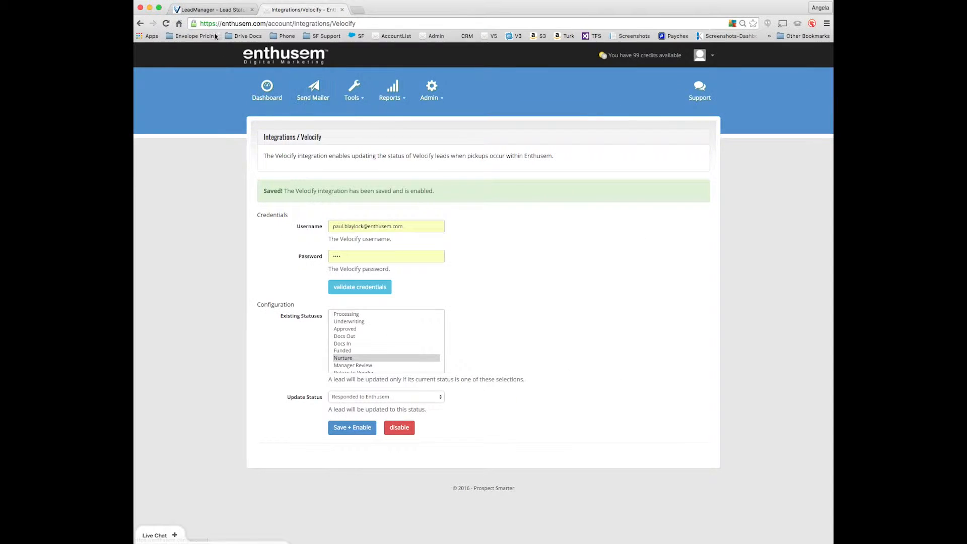
Step: Back in Velocify LeadManager, show the leads list in Normal View
left_click(199, 11)
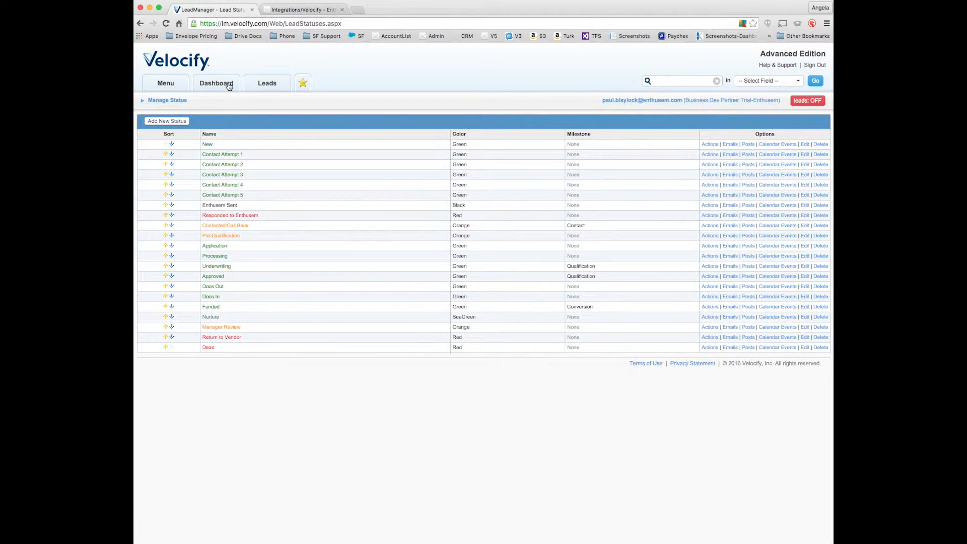
mouse_move(262, 90)
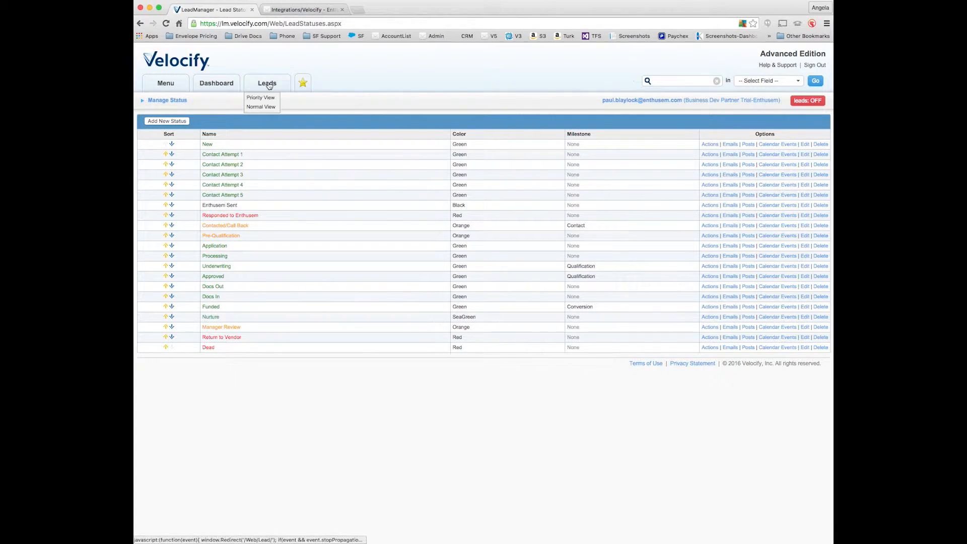
left_click(261, 109)
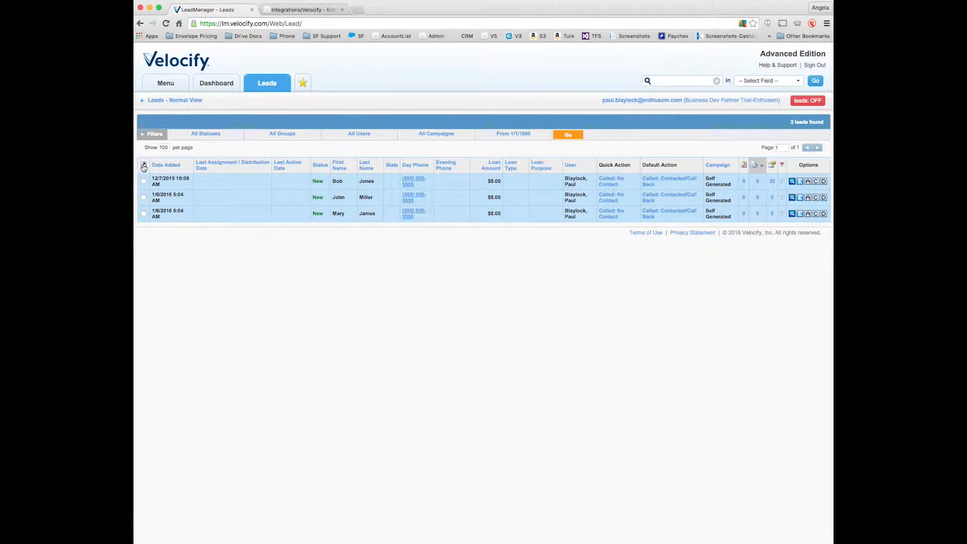
Step: Select all three leads and export them, saving Lead160 (2).csv to Downloads
left_click(143, 181)
left_click(144, 197)
left_click(144, 213)
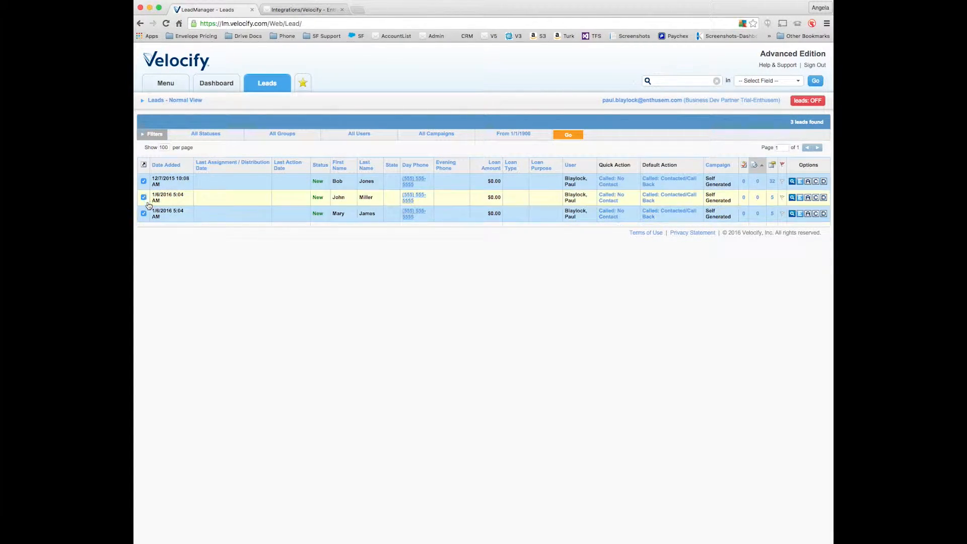
left_click(144, 165)
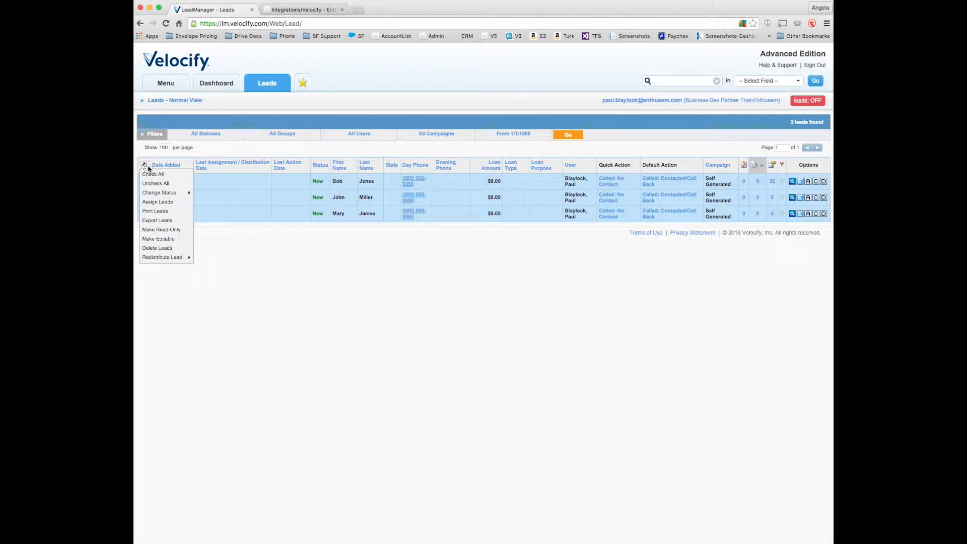
left_click(159, 221)
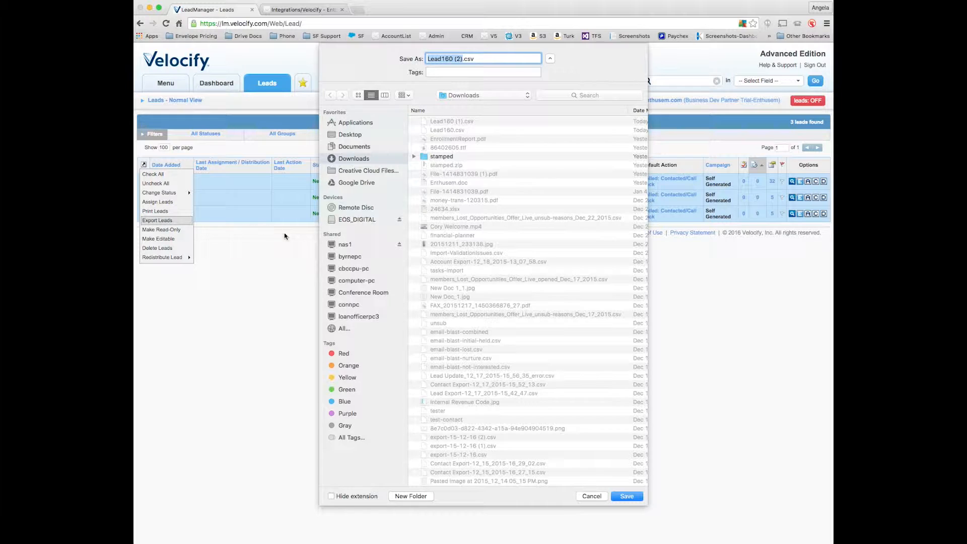
left_click(627, 497)
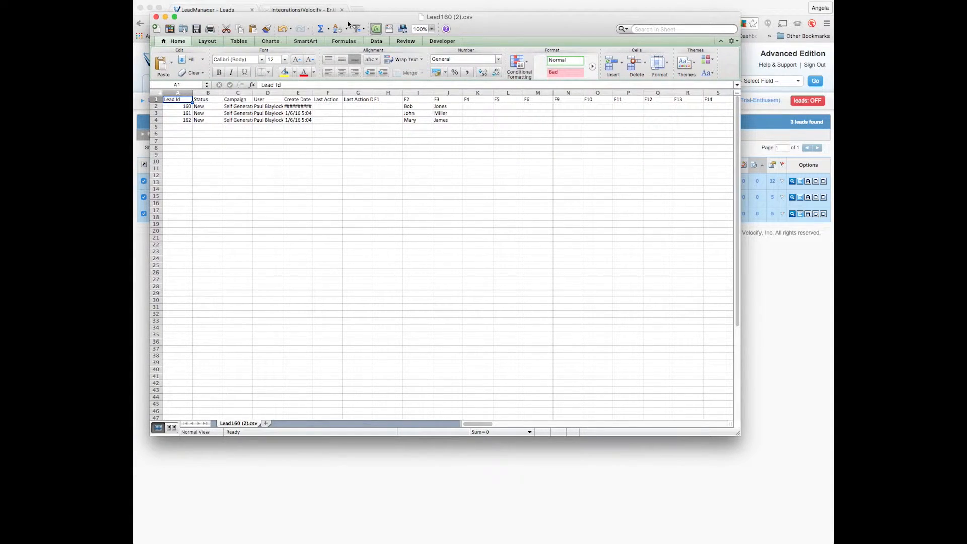
Step: Delete the unneeded column ranges B–H, D–S and D–E from the lead export
left_click_drag(208, 93, 383, 93)
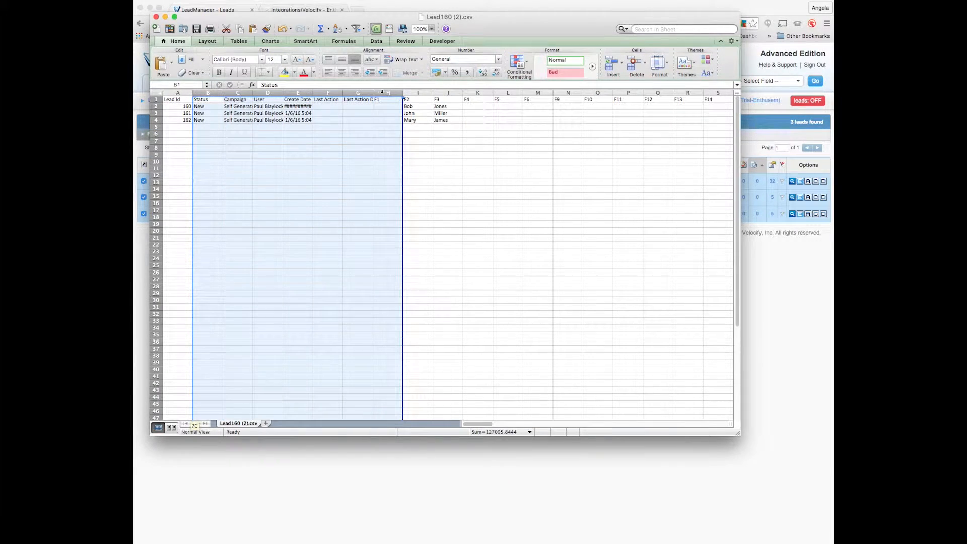
right_click(383, 92)
left_click(398, 147)
left_click_drag(260, 93, 704, 94)
right_click(704, 92)
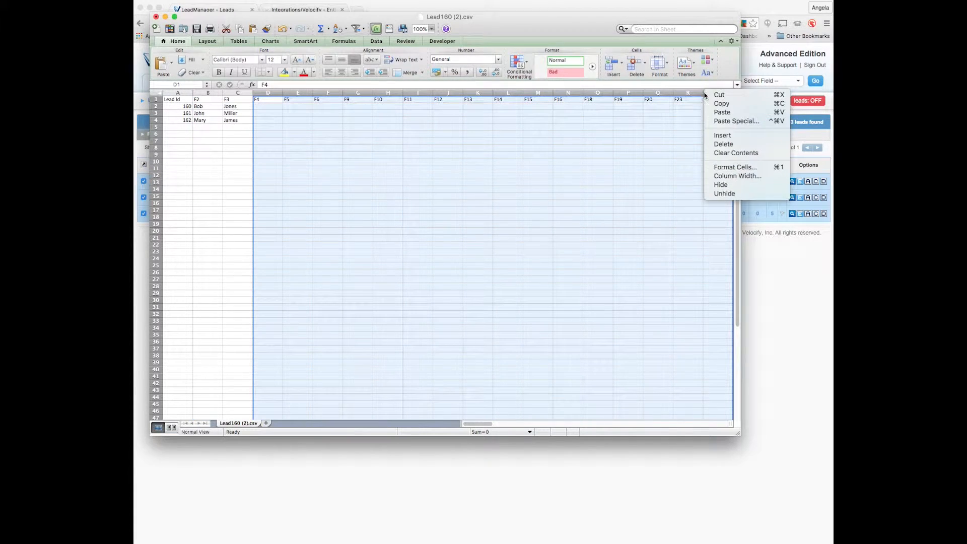
left_click(723, 144)
left_click_drag(267, 93, 295, 93)
right_click(294, 94)
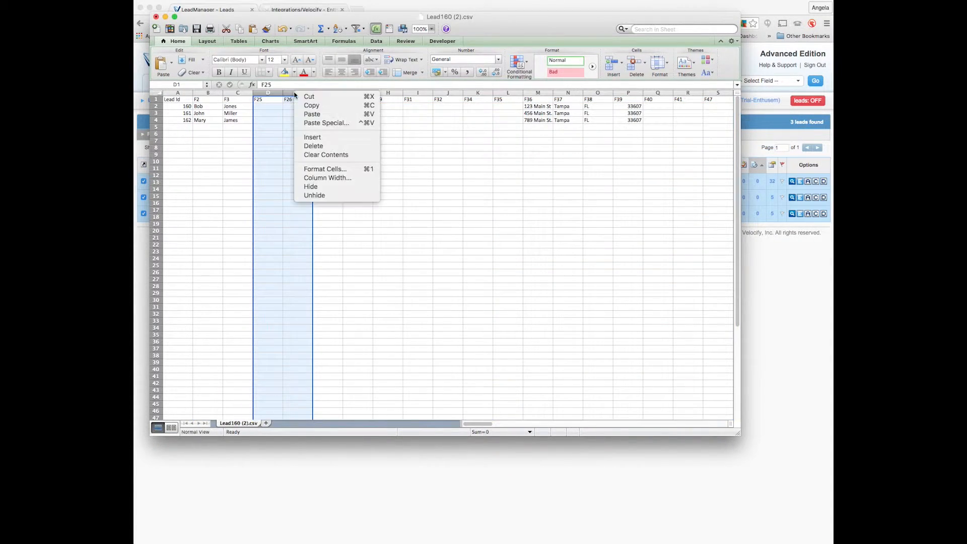
left_click(314, 146)
left_click(177, 133)
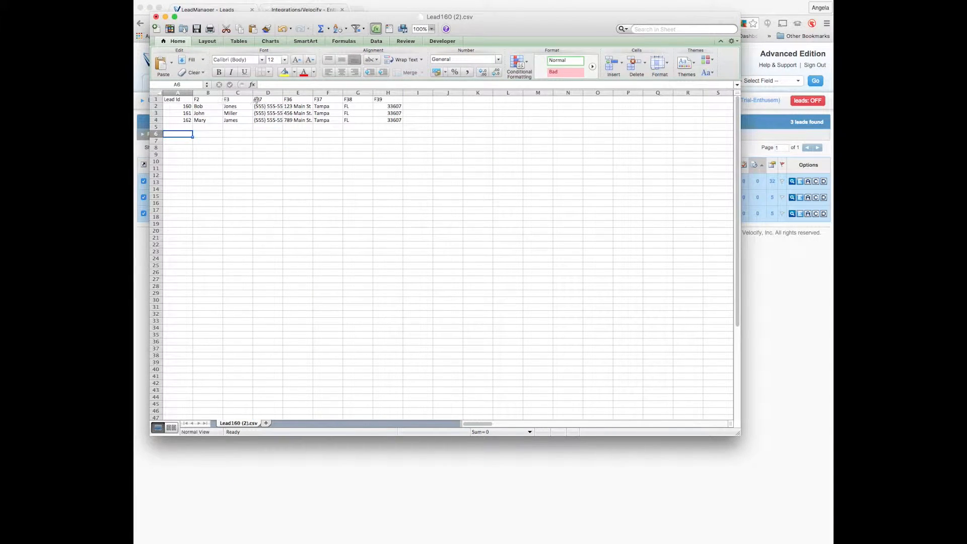
Step: Rename the headers to FirstName, LastName, Phone, Address1, City, State and Zip
left_click(210, 100)
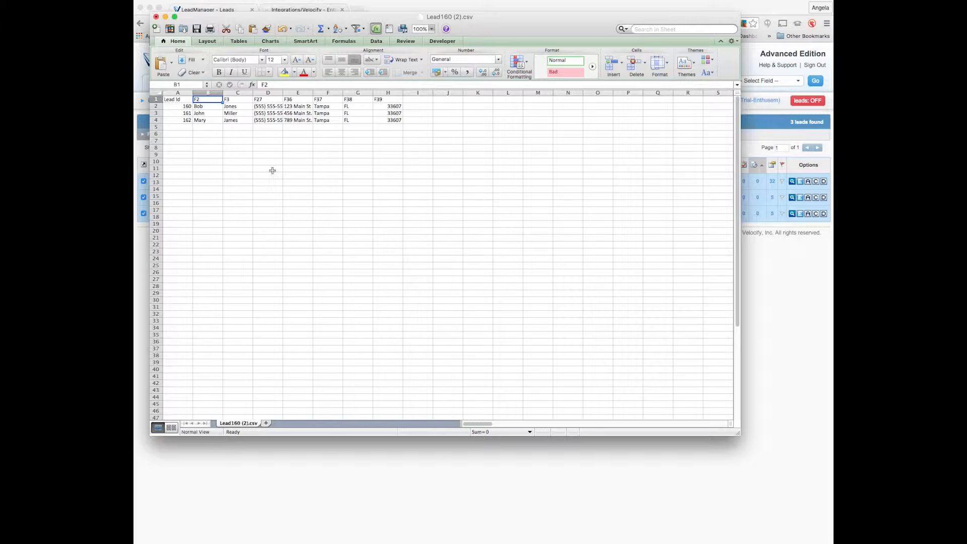
type("FirstName")
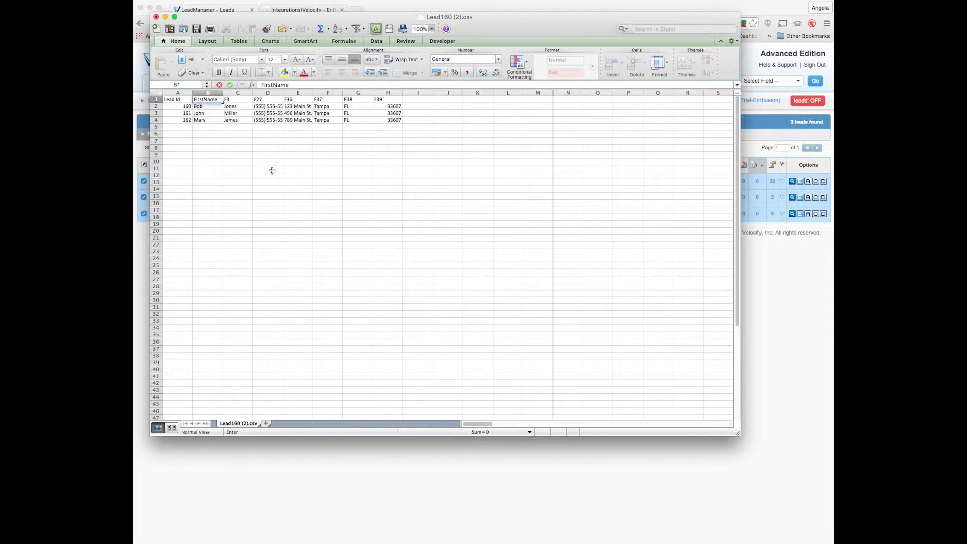
key("Tab")
type("LastName")
key("Tab")
type("Phone")
key("Tab")
type("Address1")
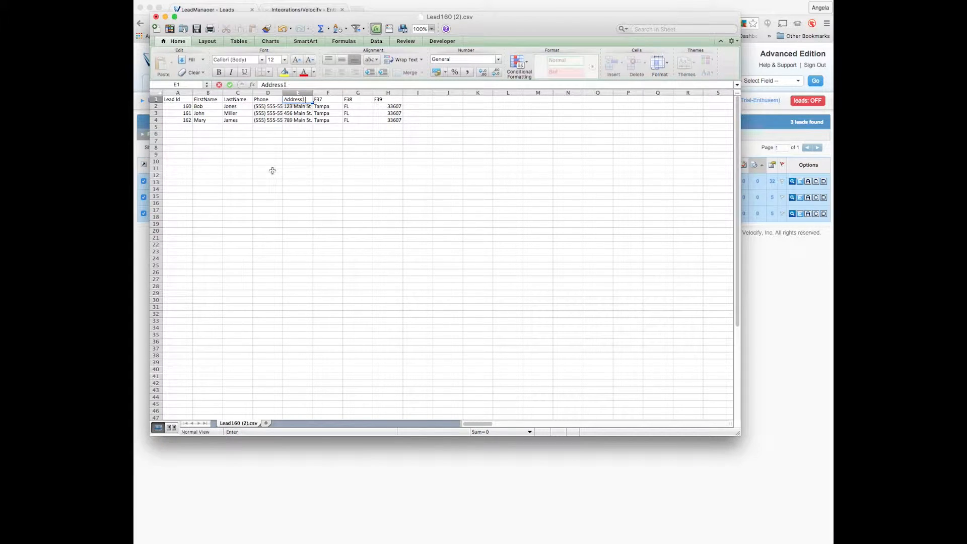
key("Tab")
type("City")
key("Tab")
type("State")
key("Tab")
type("Zip")
key("Tab")
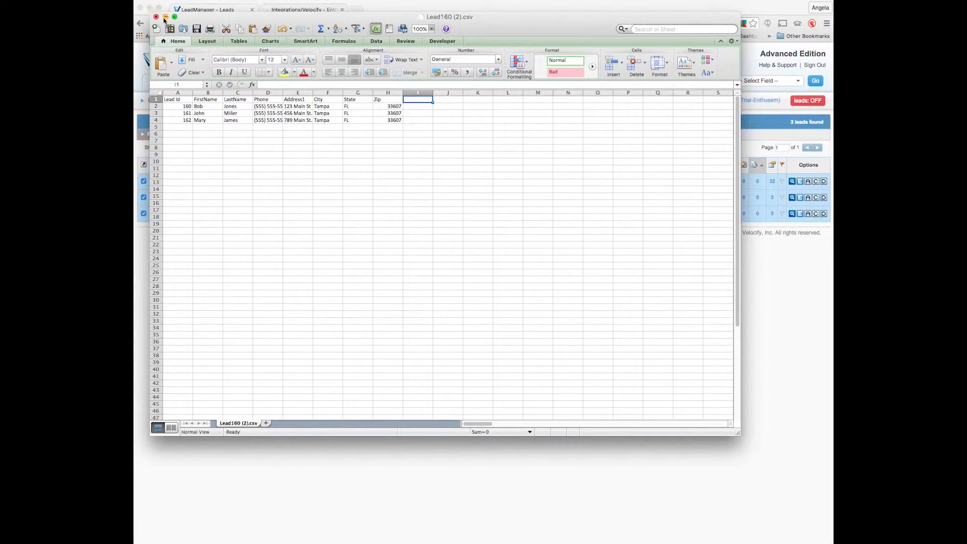
Step: Close Lead160 (2).csv, saving the changes and keeping CSV format
left_click(156, 16)
left_click(522, 78)
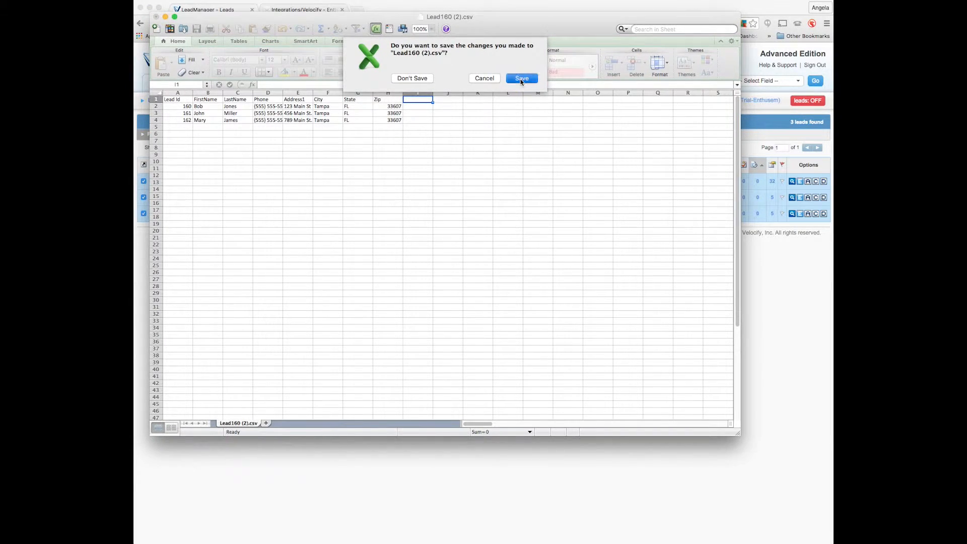
left_click(623, 337)
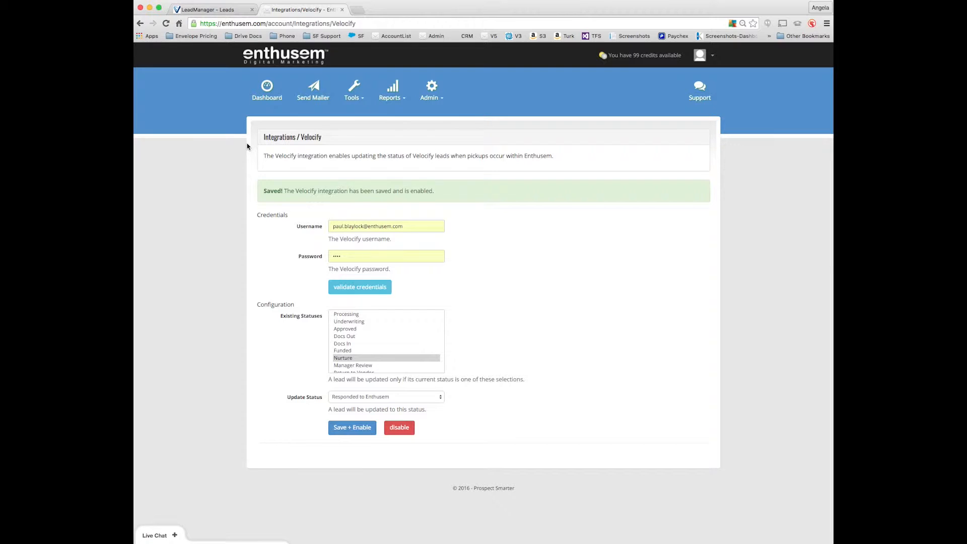
Step: Create a new mailing list named VelocifyList2 on the mailing lists page
left_click(352, 98)
left_click(364, 157)
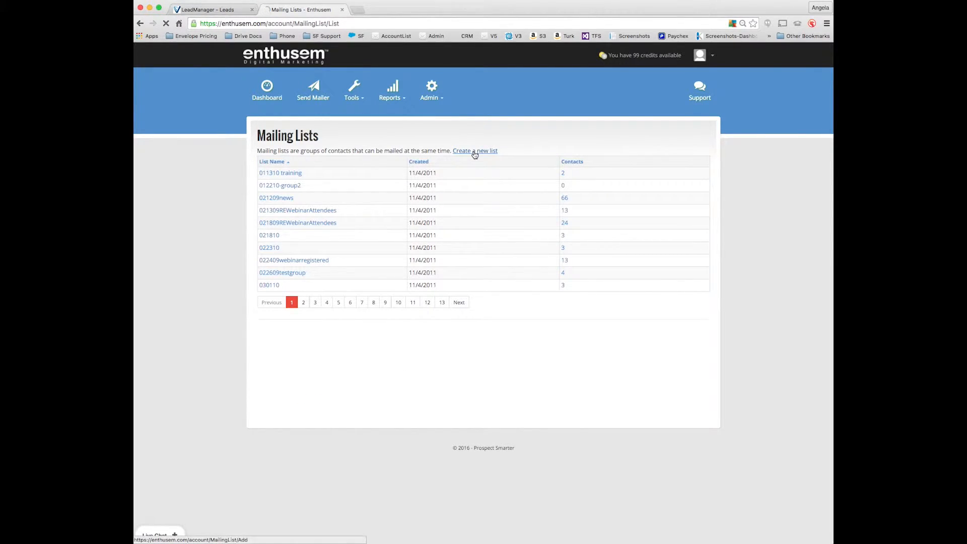
left_click(475, 151)
type("Vel")
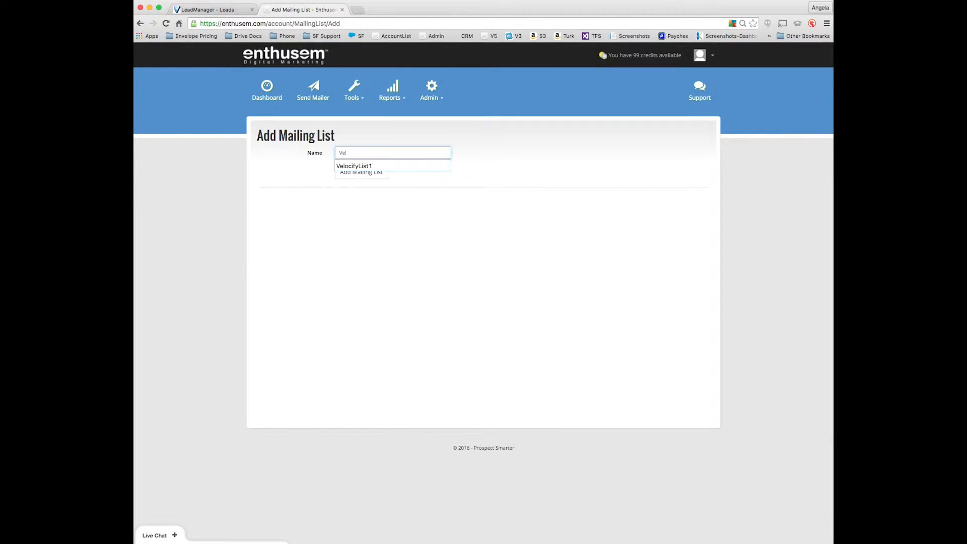
type("ocifyList2")
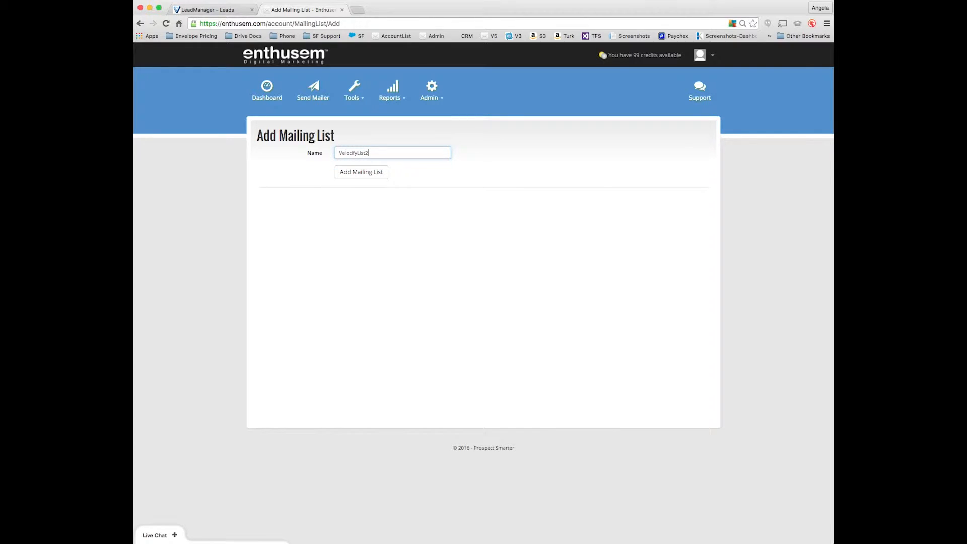
left_click(354, 176)
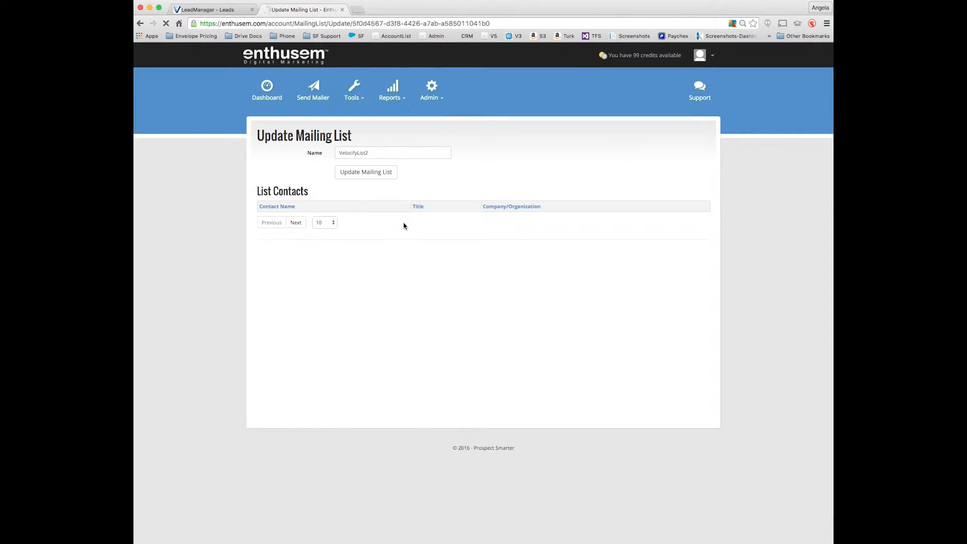
Step: Go to Import Contacts in the tools and bring up the contact file chooser
left_click(354, 93)
left_click(362, 168)
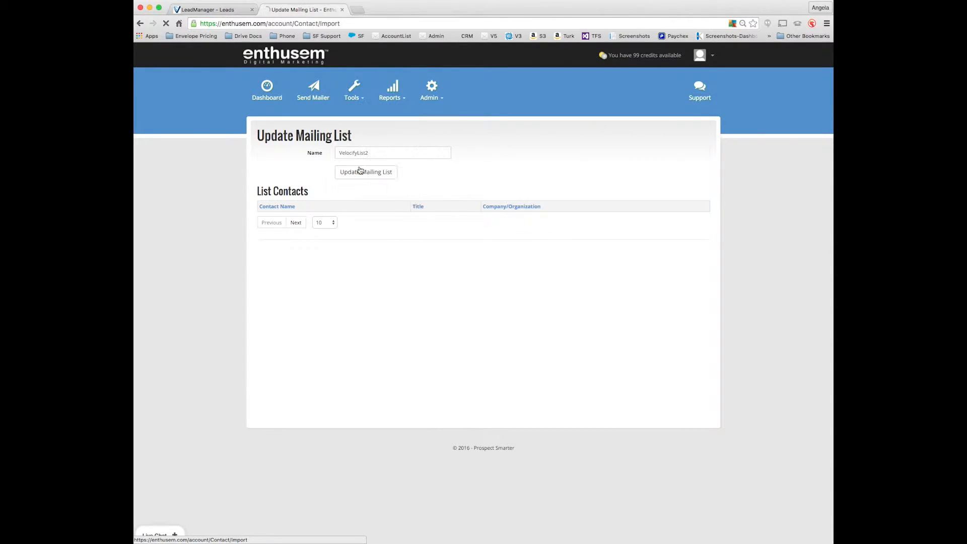
left_click(291, 189)
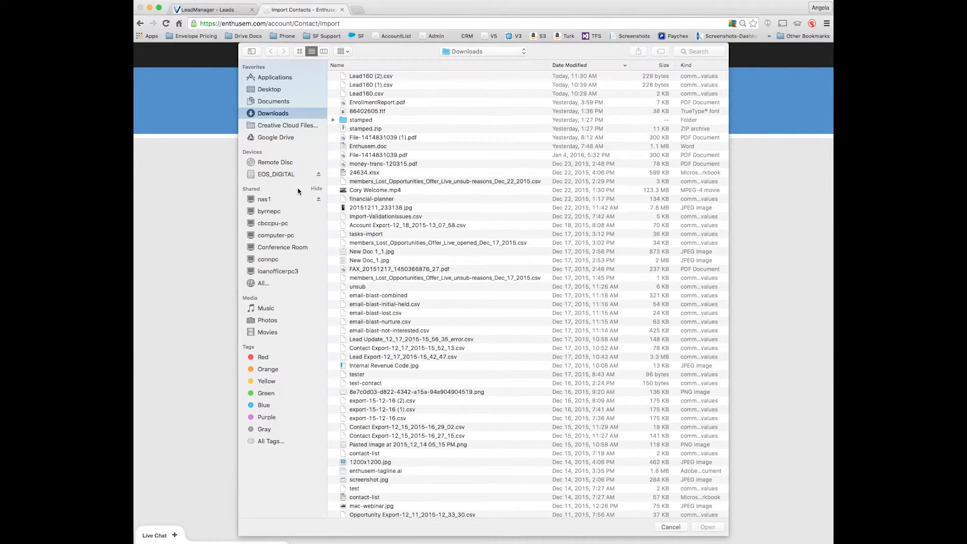
Step: Load Lead160 (2).csv for import and keep FirstName mapped to First Name
double_click(366, 77)
left_click(276, 206)
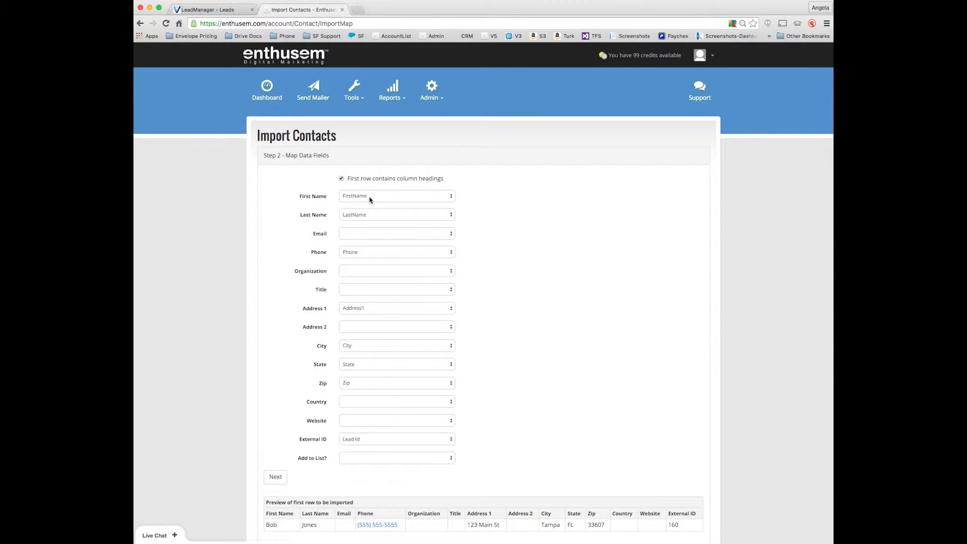
left_click(385, 200)
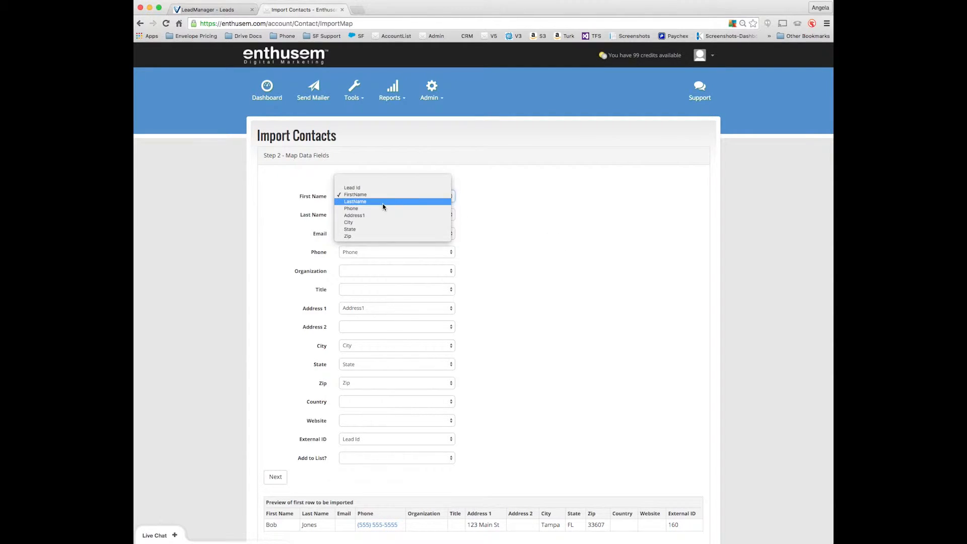
left_click(527, 199)
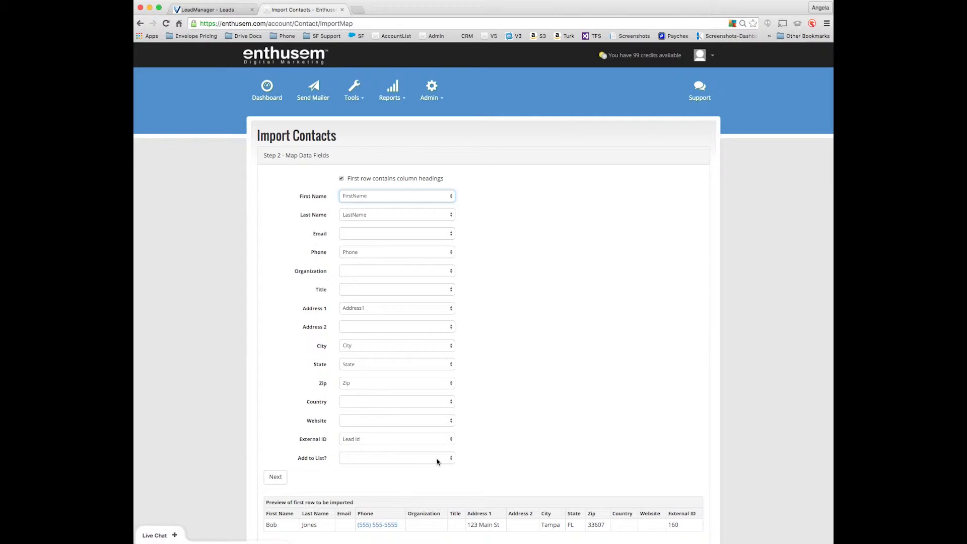
Step: Add the imported contacts to VelocifyList2 and run the import
left_click(438, 462)
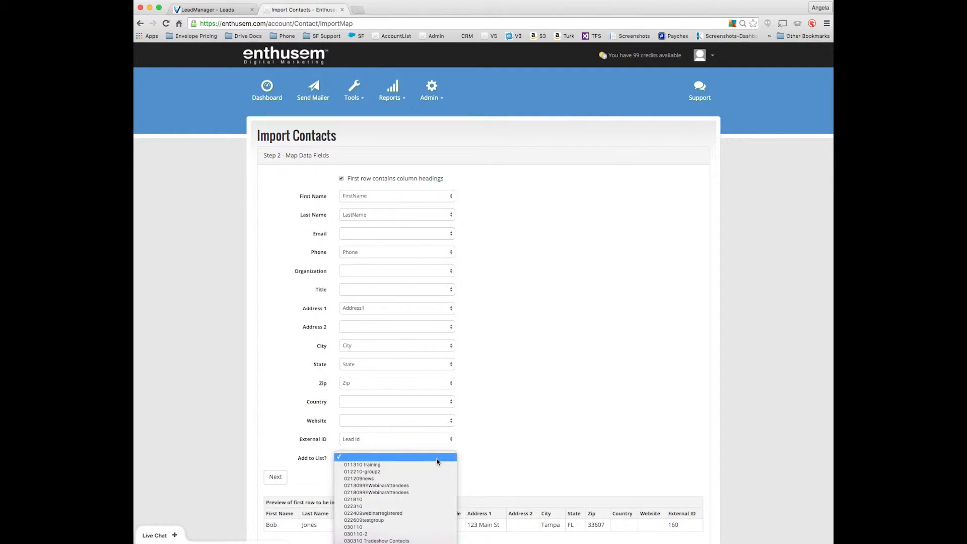
scroll(438, 461, "down", 10)
scroll(438, 461, "down", 1)
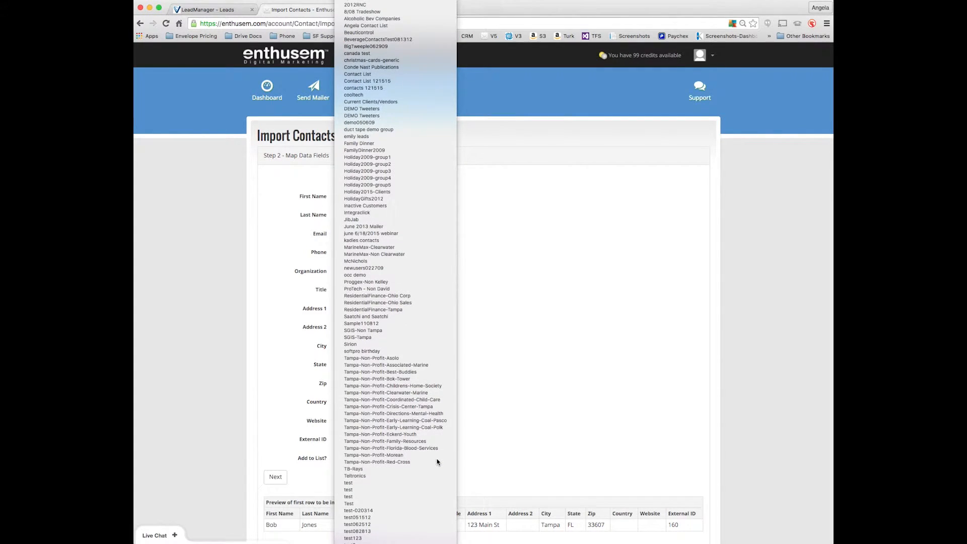
left_click(438, 461)
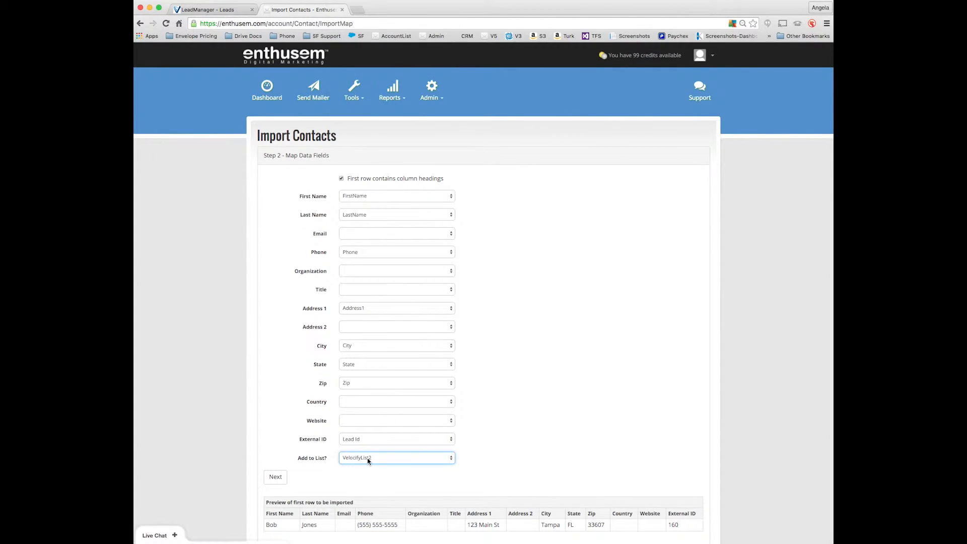
scroll(366, 480, "down", 2)
scroll(367, 480, "down", 1)
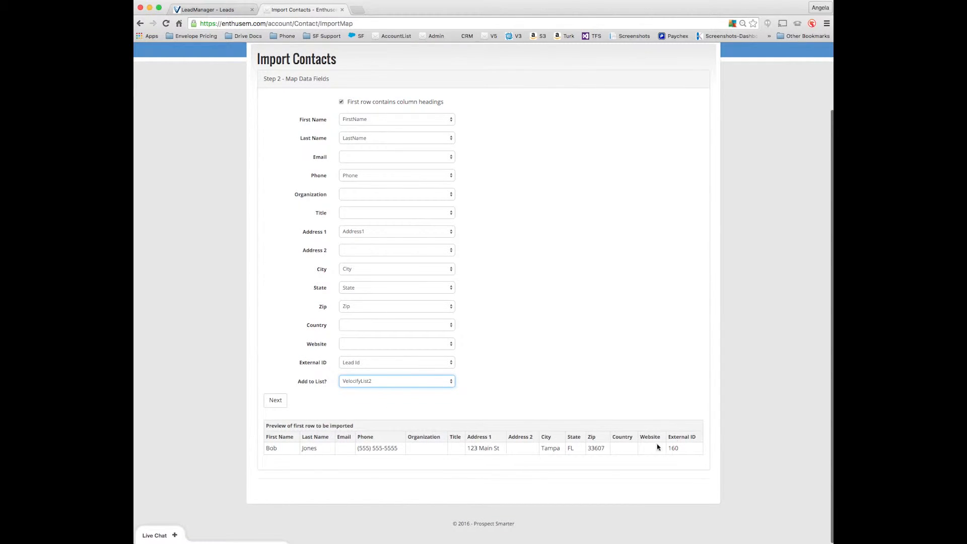
left_click(276, 400)
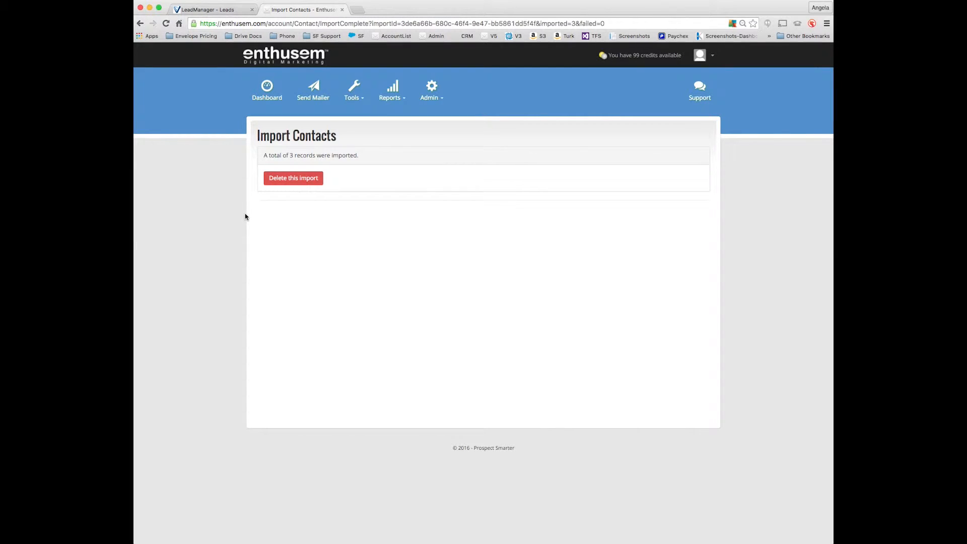
left_click(312, 96)
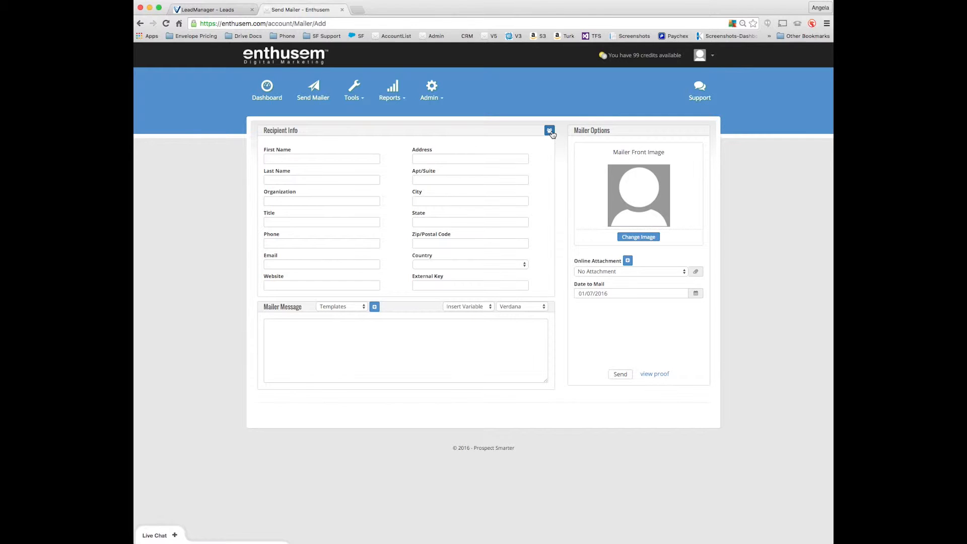
Step: Address the mailer to the entire VelocifyList2 group from the address book
left_click(550, 131)
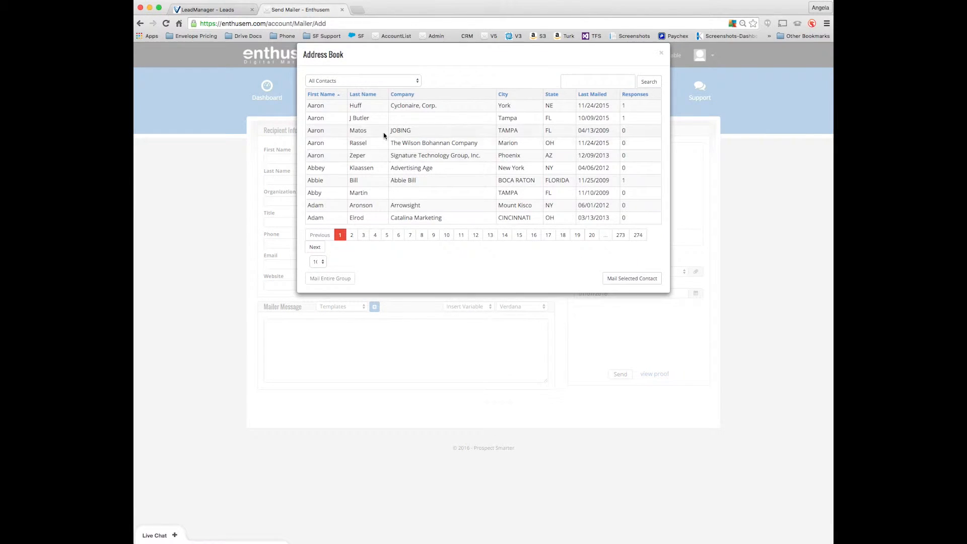
left_click(375, 80)
scroll(356, 179, "down", 10)
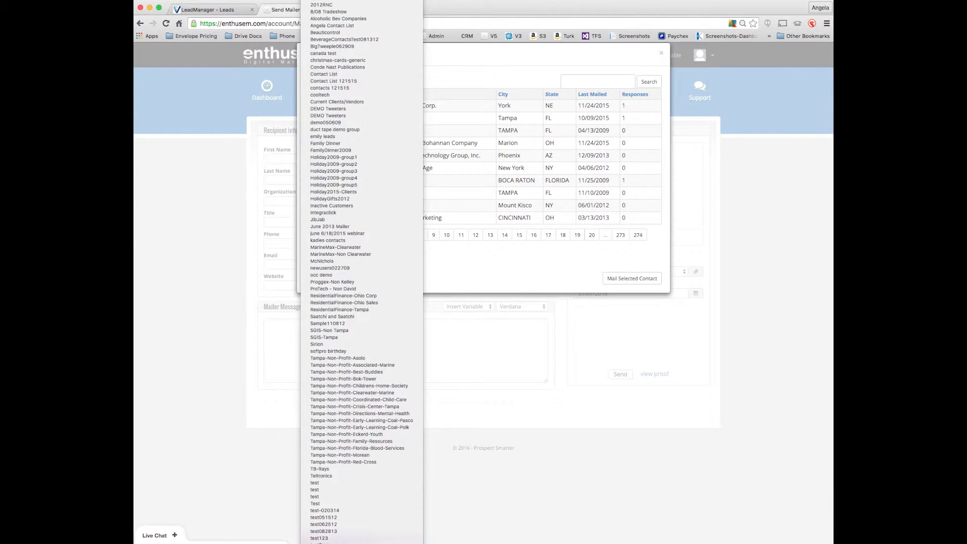
left_click(327, 532)
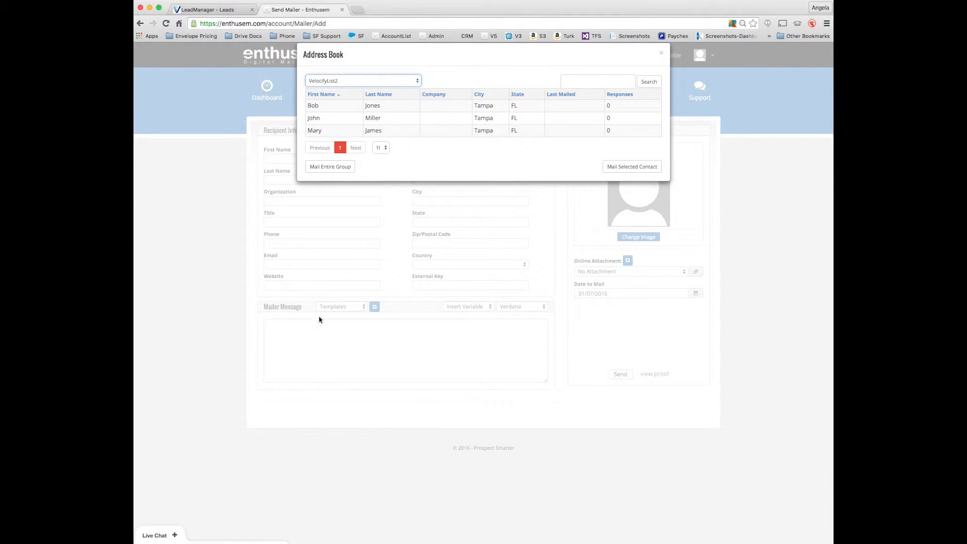
left_click(321, 167)
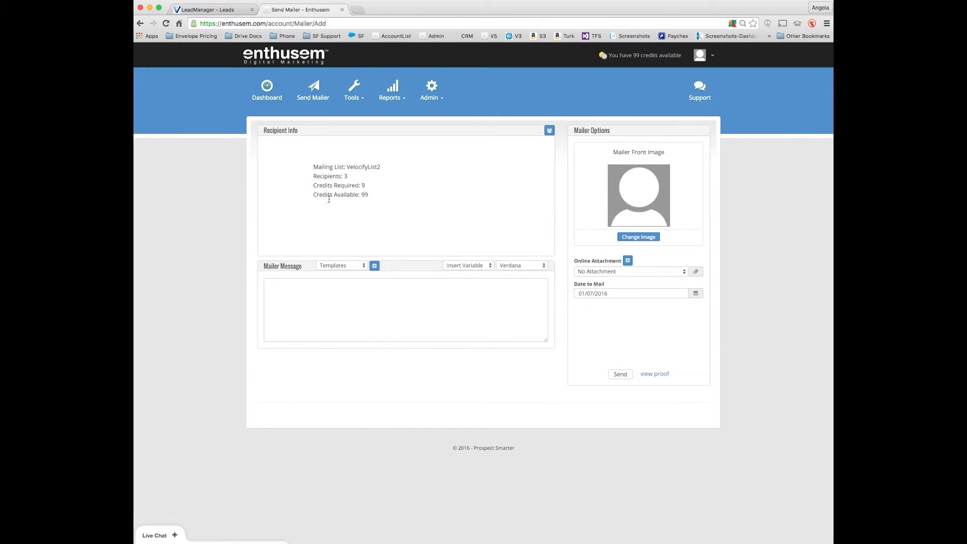
Step: Use the golf picture as the front image and fill in the PersonalMessage template
left_click(633, 238)
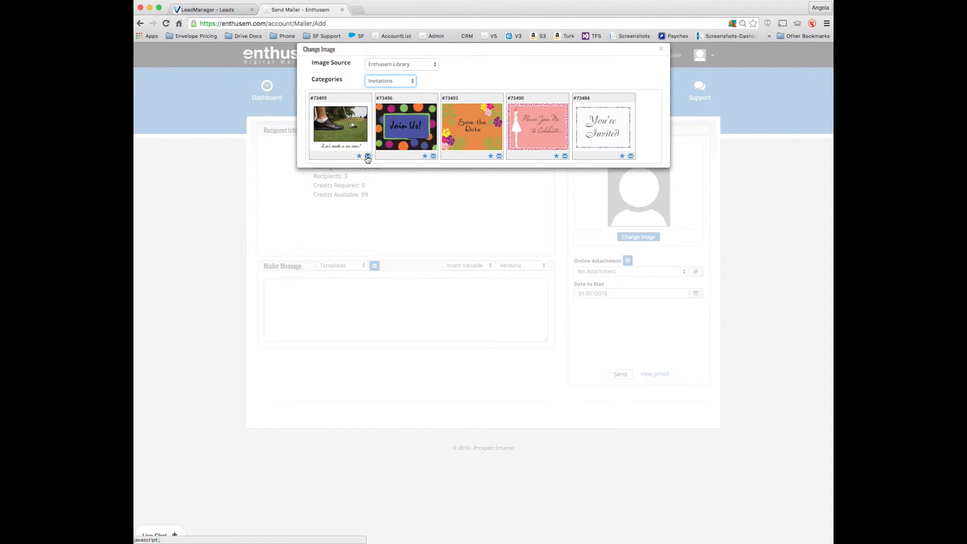
left_click(368, 158)
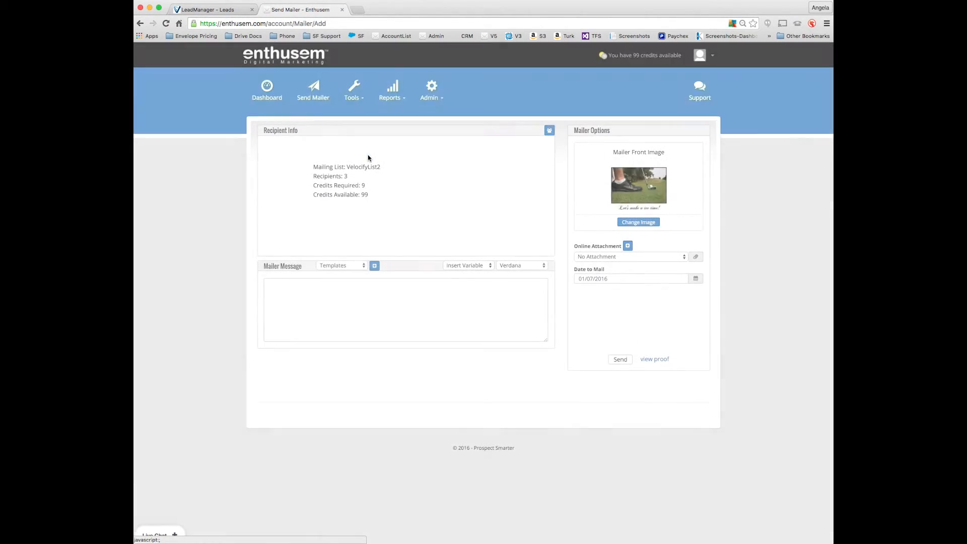
left_click(362, 265)
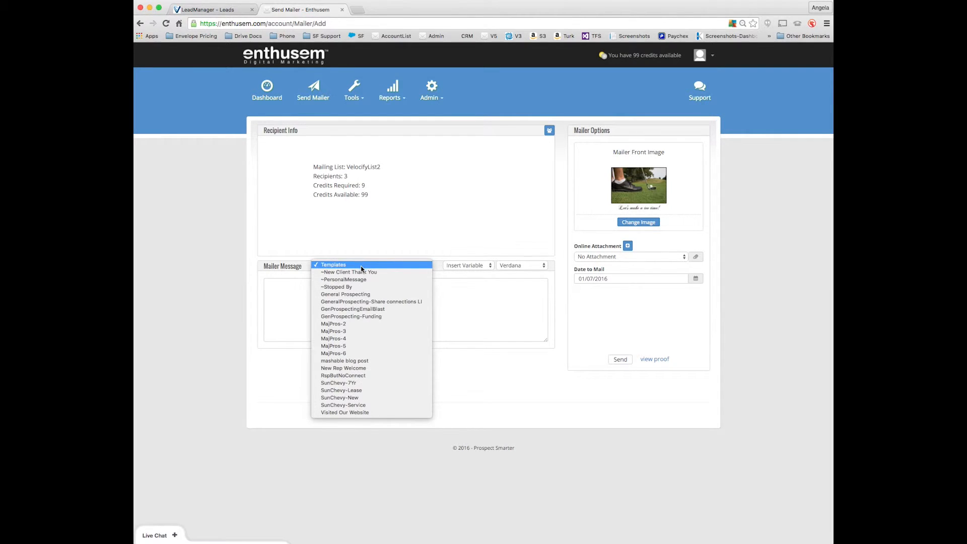
left_click(362, 280)
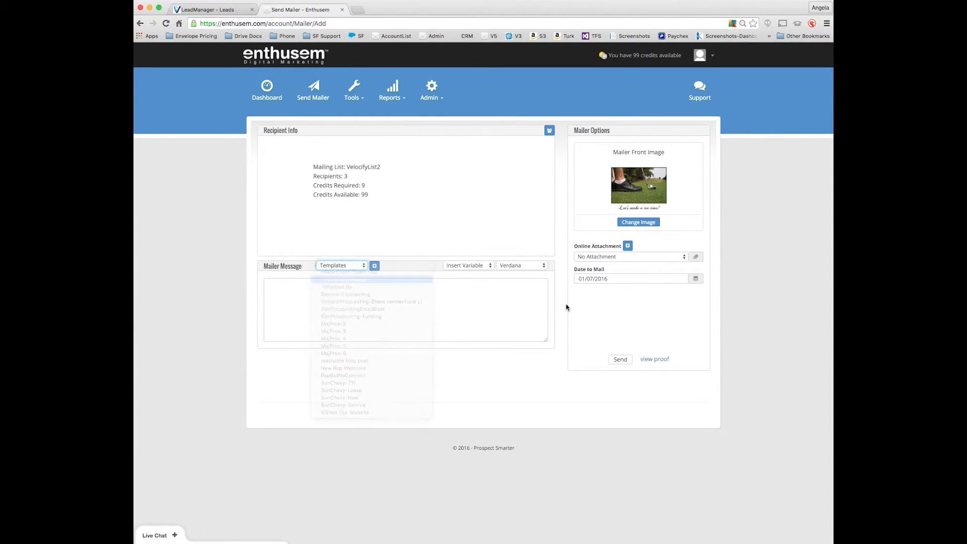
Step: Set the mailer's online attachment to ABC123 Sample
left_click(626, 258)
left_click(628, 246)
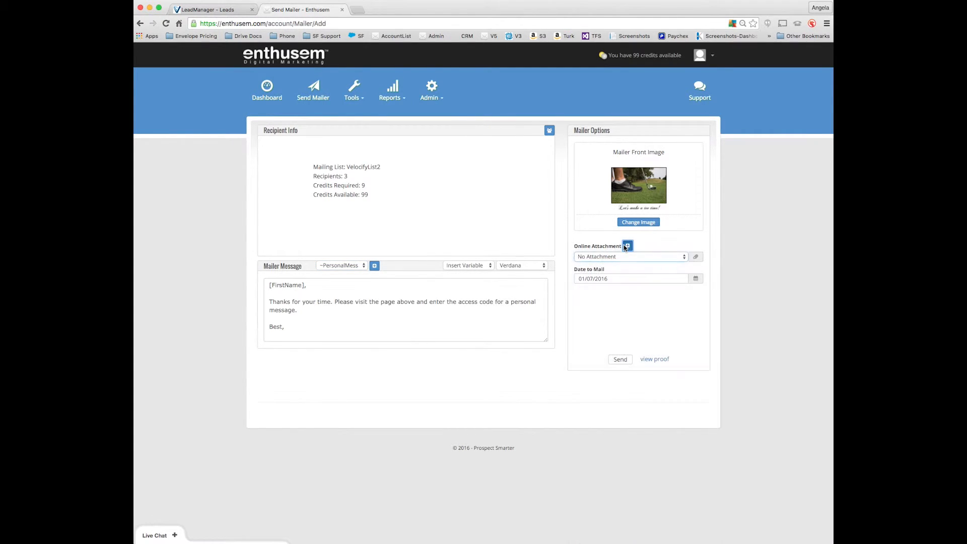
left_click(628, 246)
left_click(504, 112)
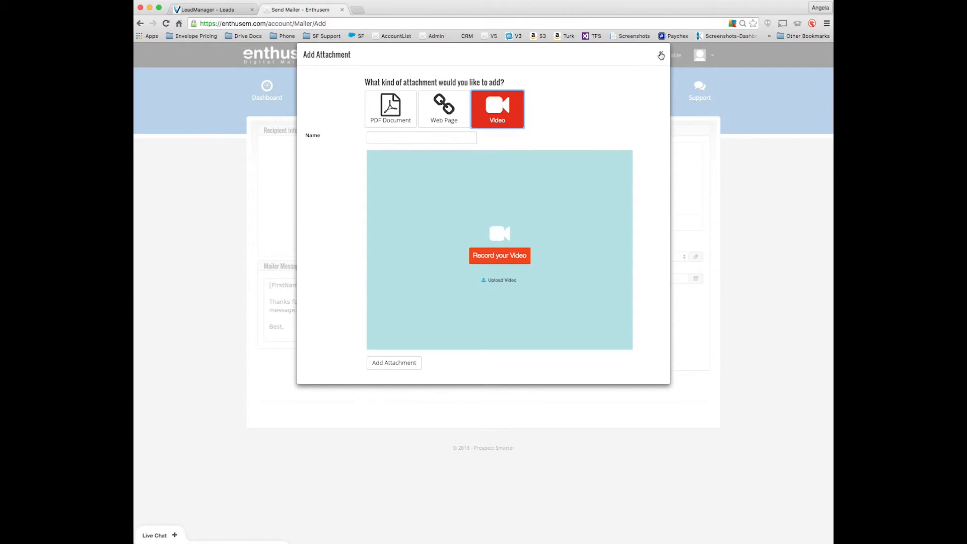
left_click(662, 53)
left_click(659, 257)
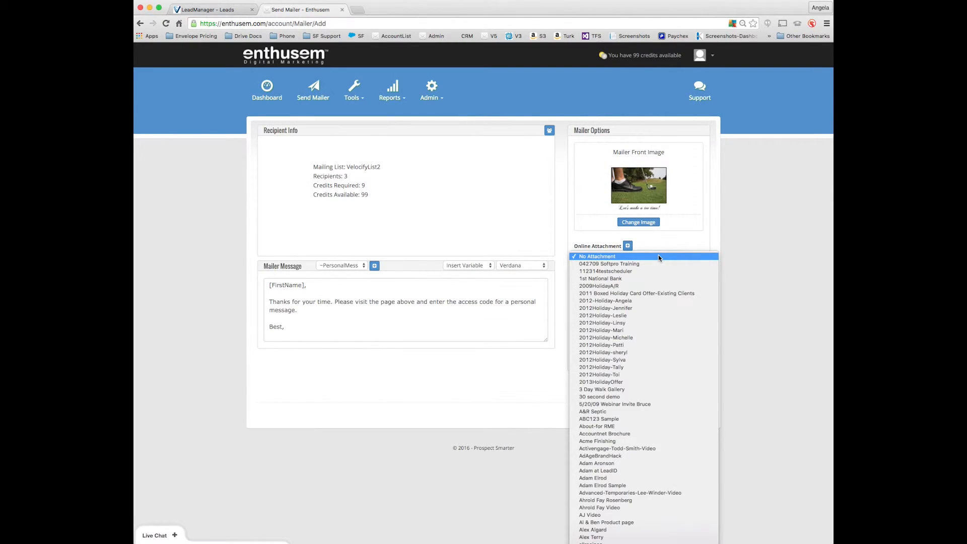
type("abc")
key("Return")
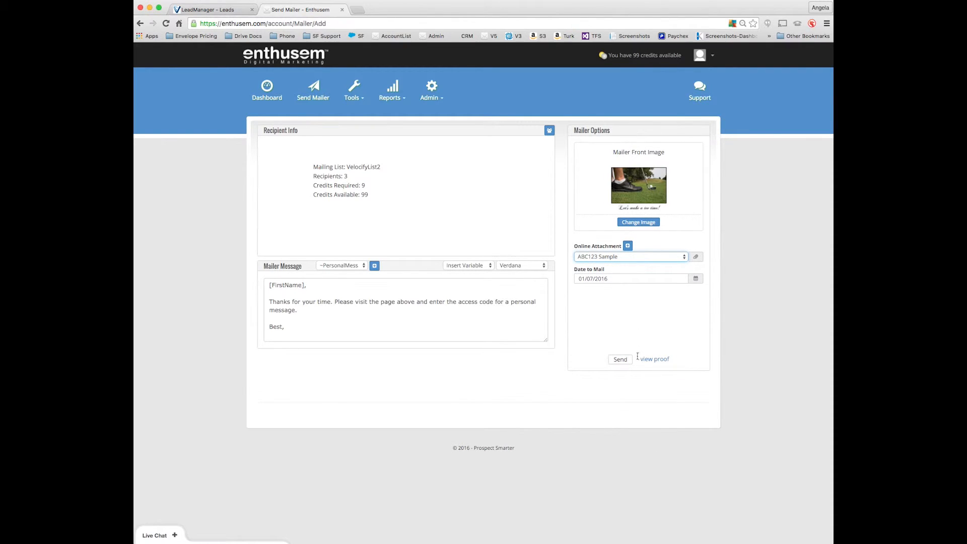
left_click(620, 361)
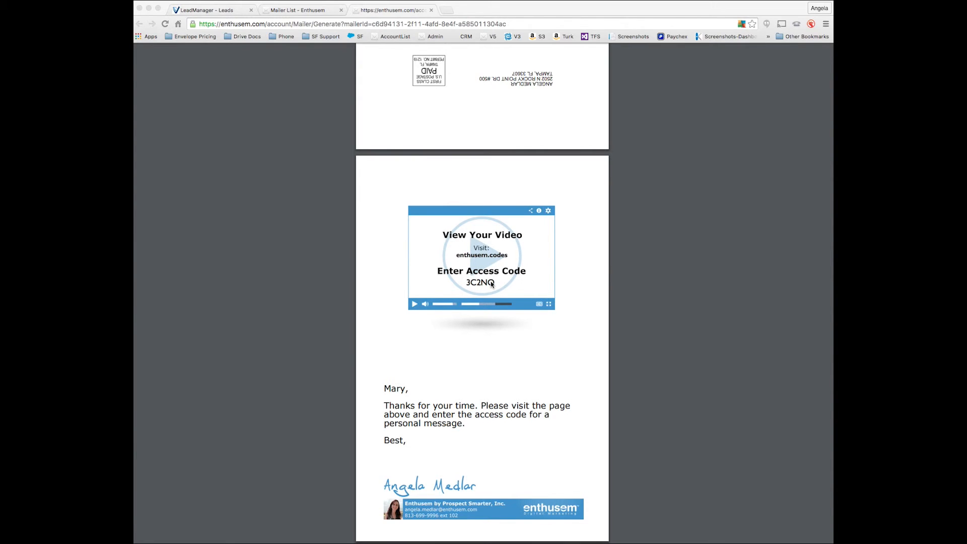
Step: Enter the mailer's access code on the enthusem.codes page
left_click(448, 11)
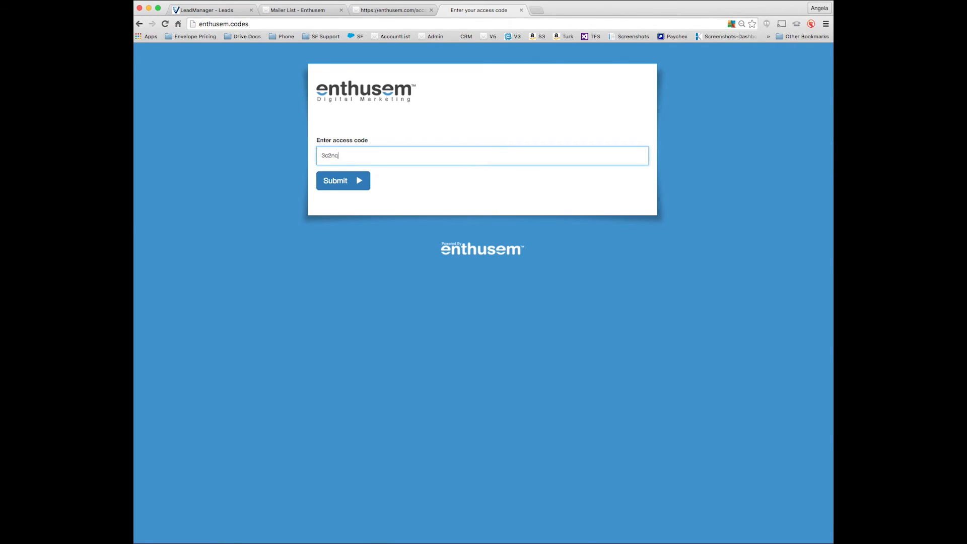
Step: Submit the access code, pause the personalized video, and return to the Velocify leads list
left_click(358, 185)
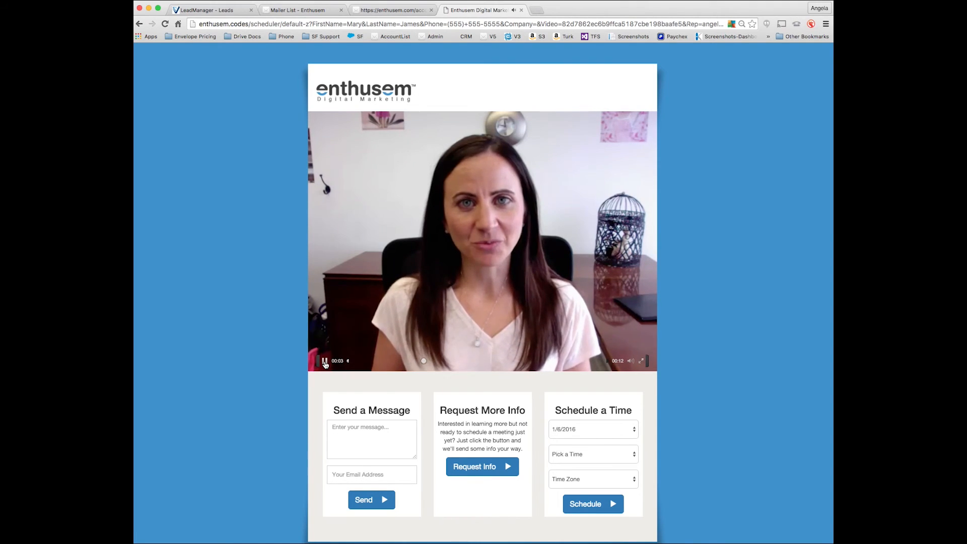
left_click(325, 362)
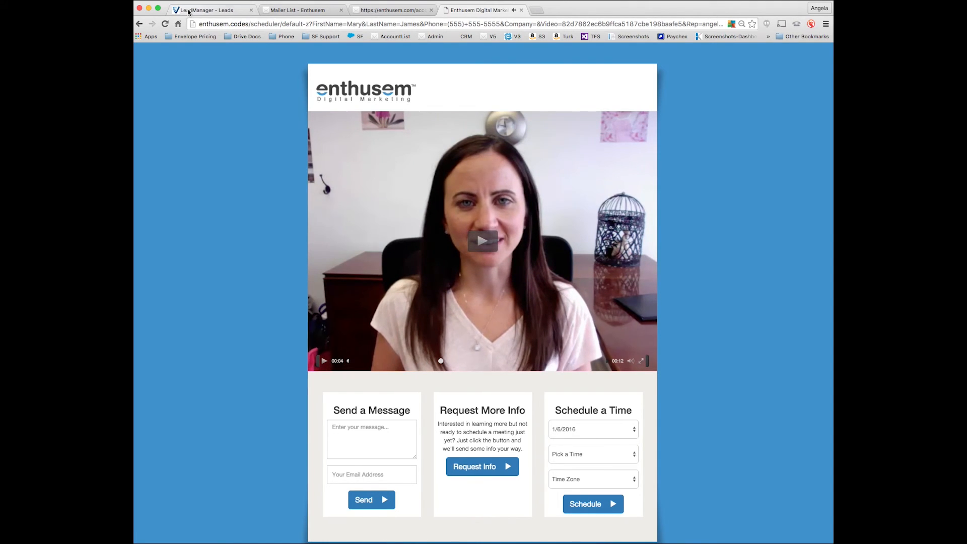
left_click(190, 10)
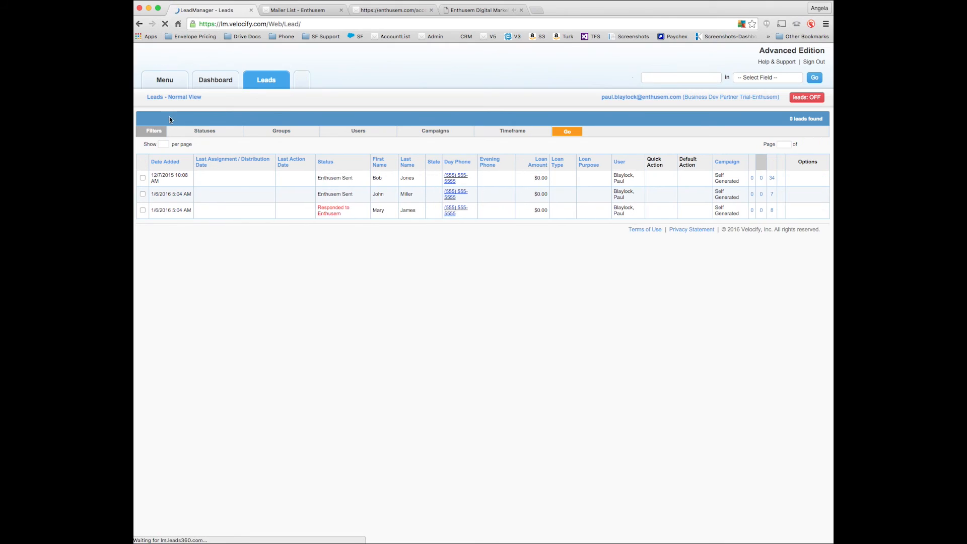